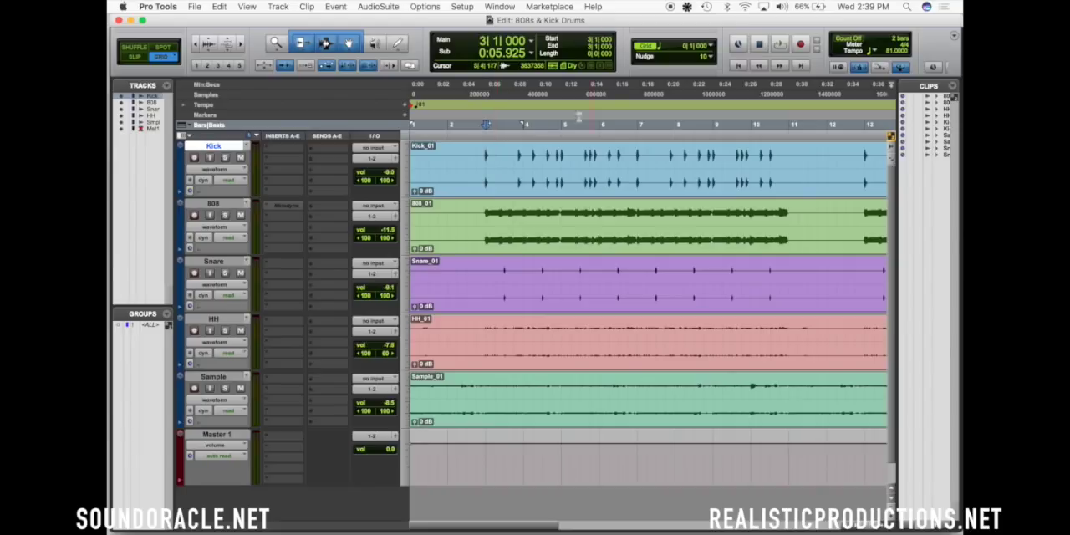
Place the edit cursor at bar 3 on the 808 track and insert the multichannel HoRNet SongKey MK2 plug-in below Melodyne
{"action": "left_click", "coordinate": [486, 213]}
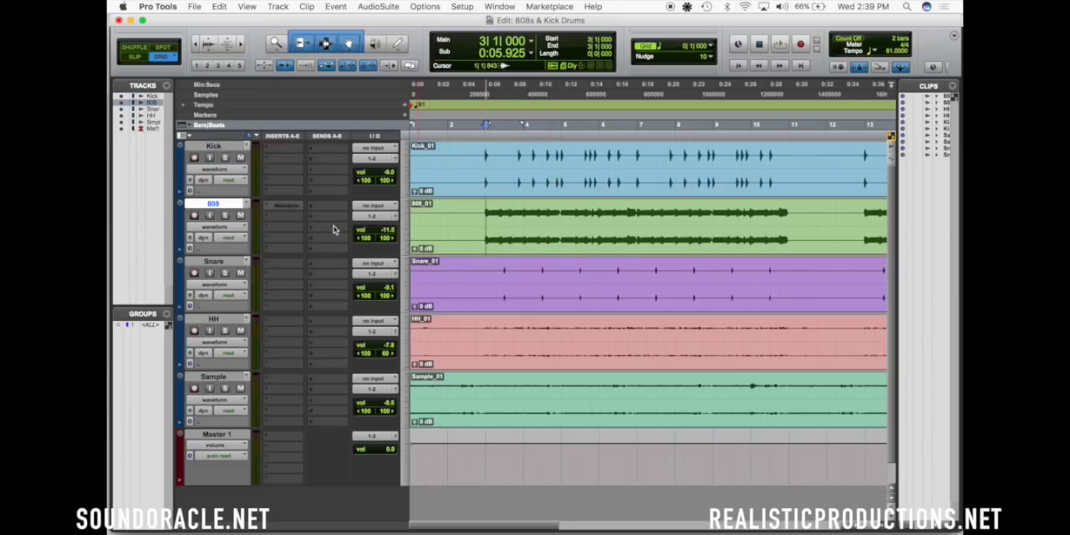
{"action": "left_click", "coordinate": [287, 215]}
{"action": "mouse_move", "coordinate": [325, 270]}
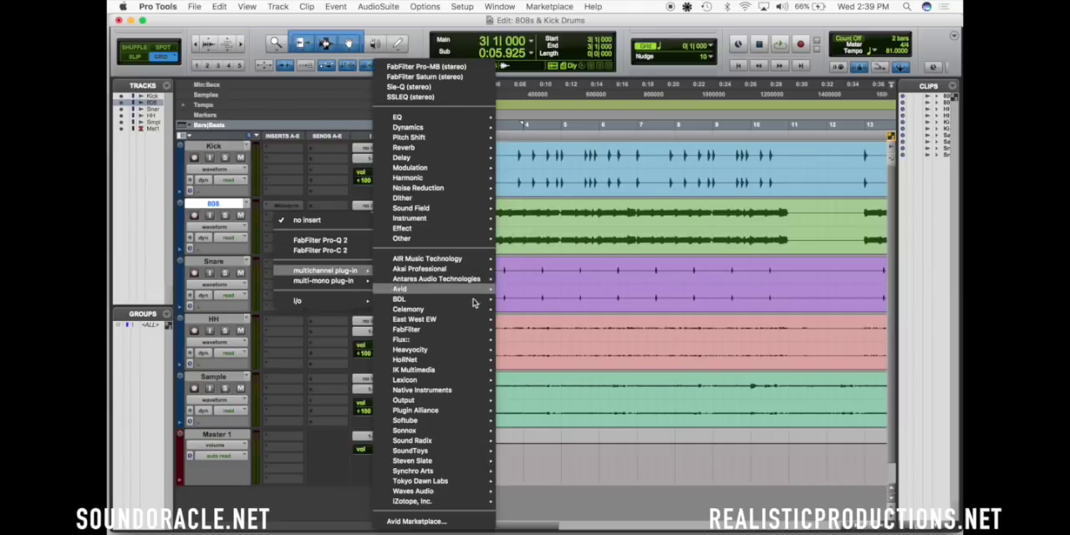
{"action": "mouse_move", "coordinate": [460, 362]}
{"action": "left_click", "coordinate": [535, 362]}
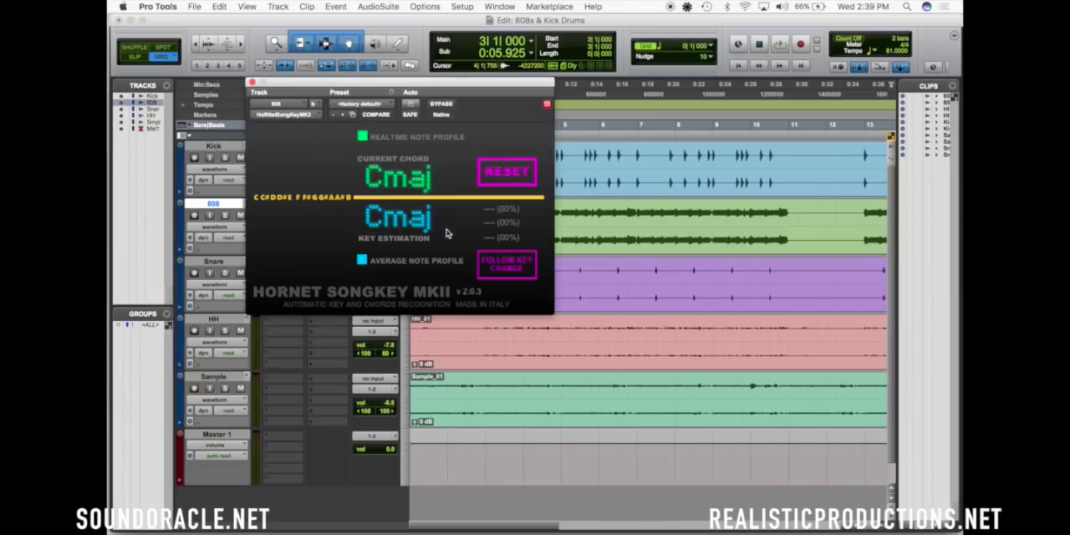
{"action": "left_click", "coordinate": [251, 82]}
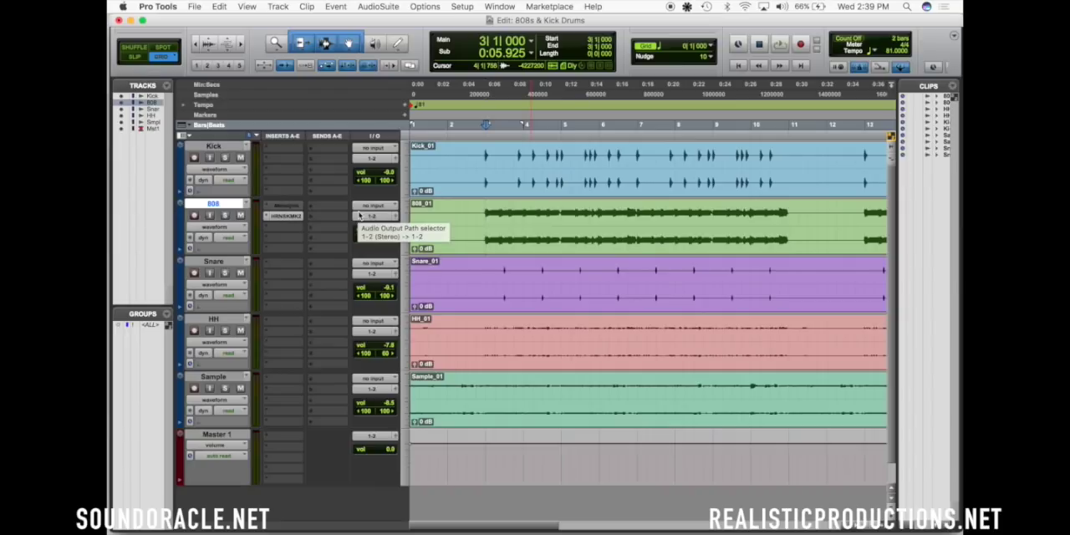
Look over the 808 track's notes in Melodyne and play the beat back from bar 3
{"action": "left_click", "coordinate": [287, 207]}
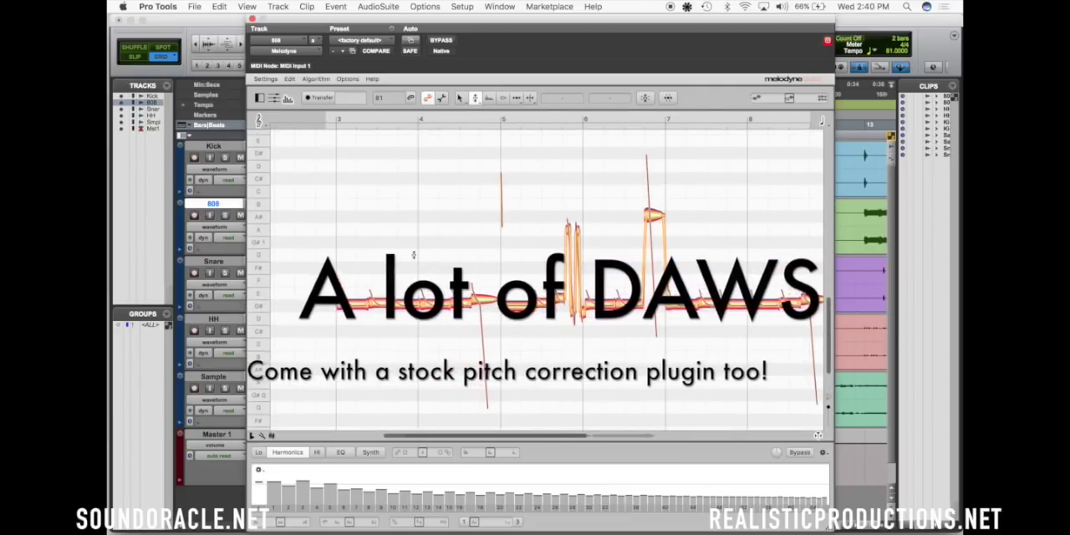
{"action": "left_click", "coordinate": [252, 17]}
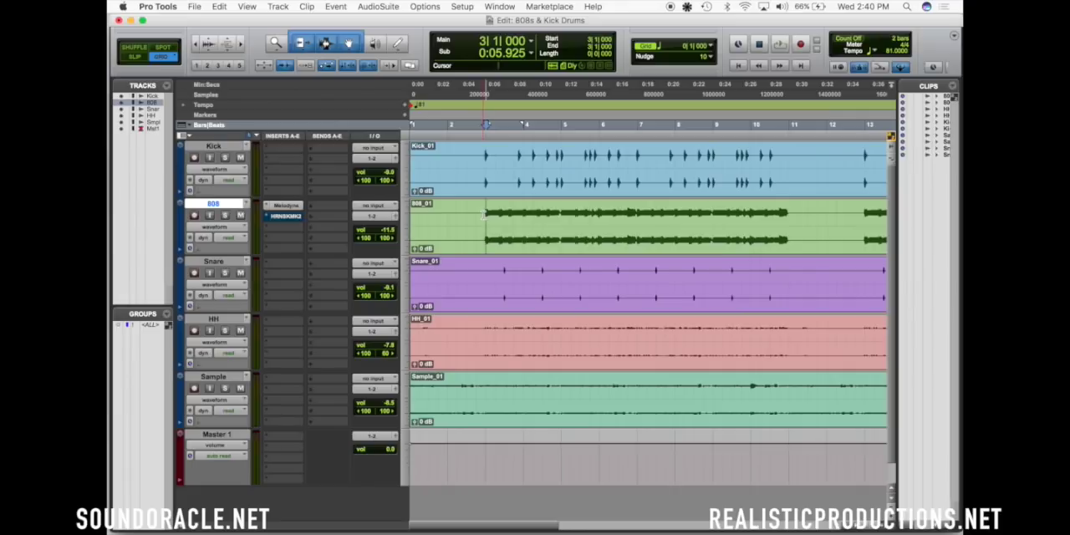
{"action": "key", "text": "space"}
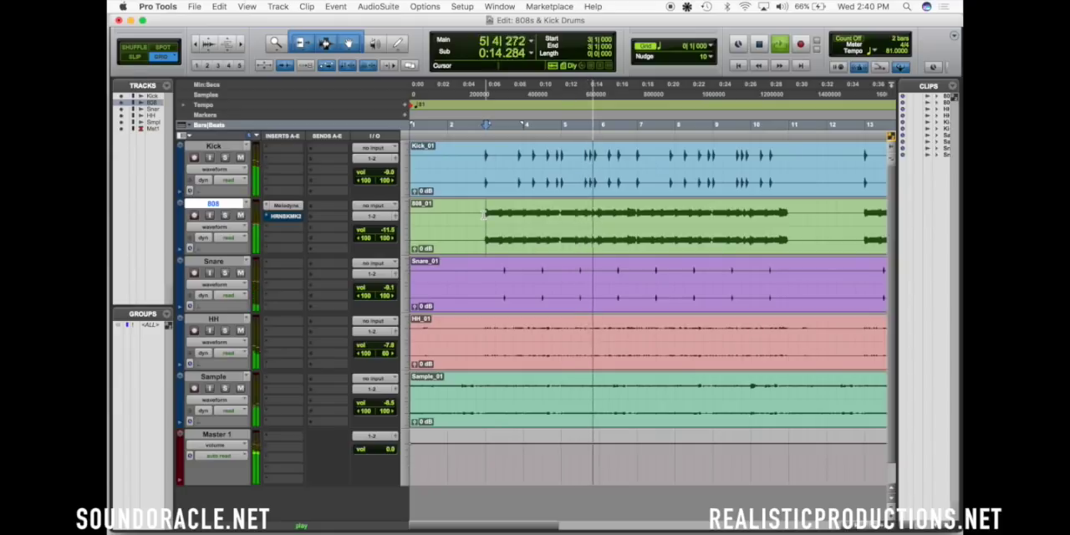
{"action": "key", "text": "space"}
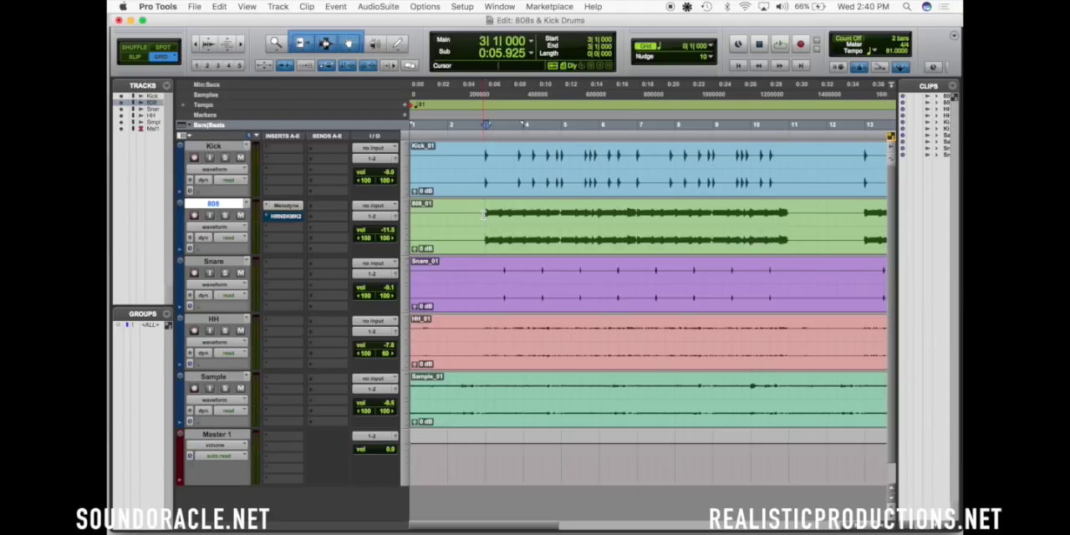
Transpose all the 808 notes in Melodyne down one semitone, bringing the opening notes to D
{"action": "left_click", "coordinate": [287, 205]}
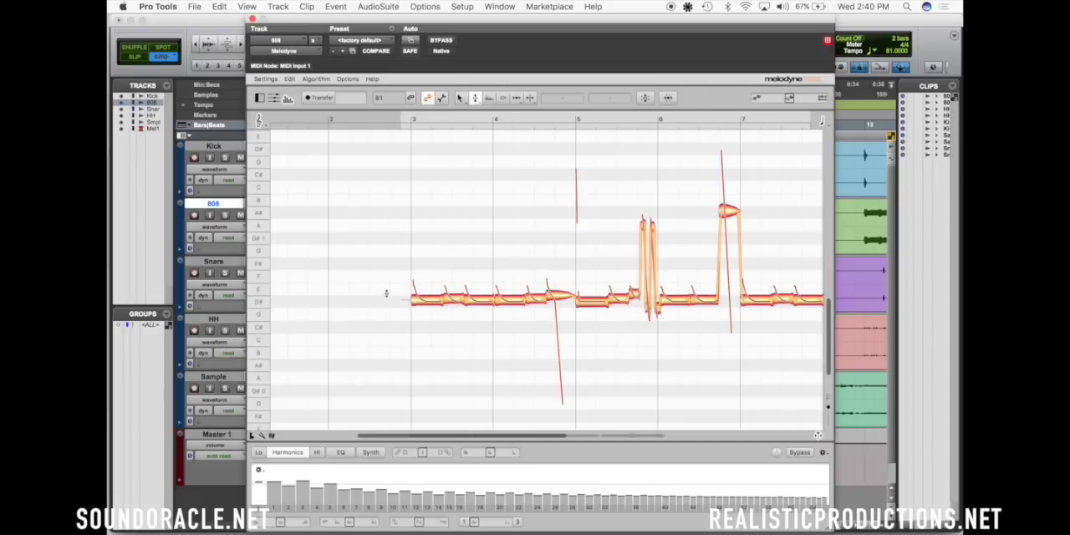
{"action": "key", "text": "super+a"}
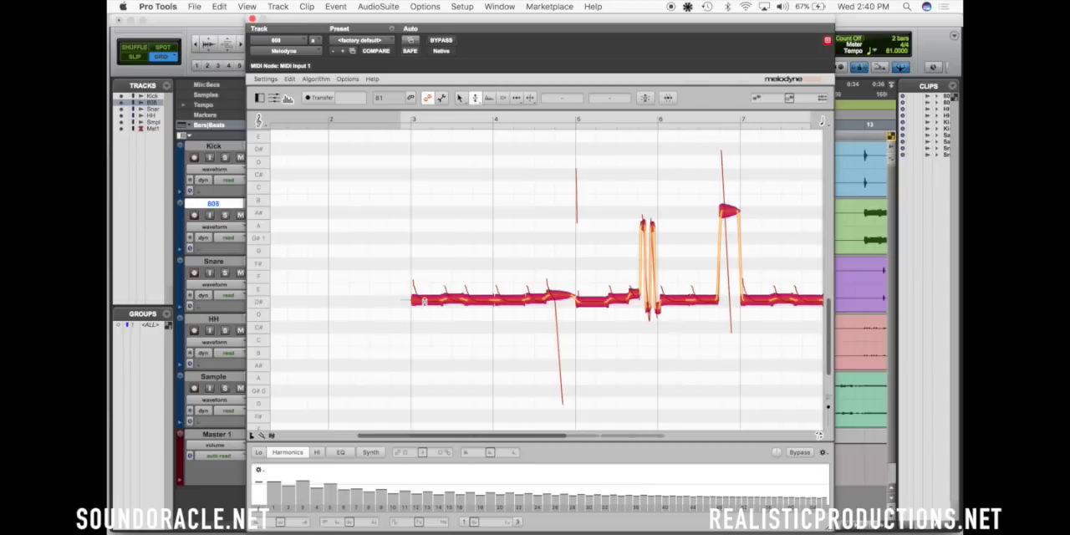
{"action": "left_click_drag", "start_coordinate": [424, 302], "coordinate": [424, 321]}
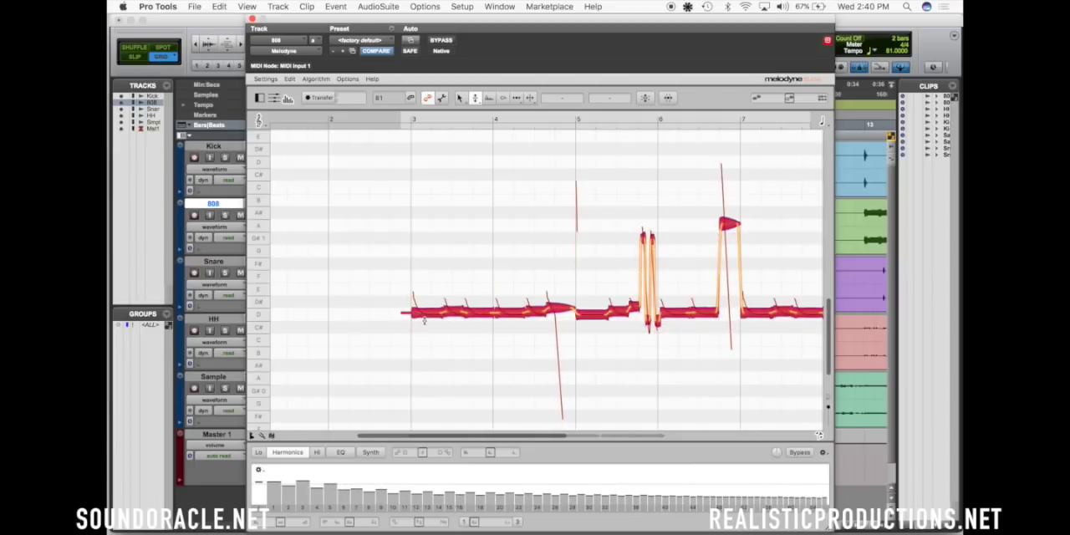
Transpose all the 808 notes up two semitones, bringing the opening notes to E, and audition the result
{"action": "left_click", "coordinate": [425, 321]}
{"action": "left_click", "coordinate": [425, 313]}
{"action": "left_click", "coordinate": [422, 289]}
{"action": "key", "text": "super+a"}
{"action": "left_click_drag", "start_coordinate": [427, 310], "coordinate": [427, 287]}
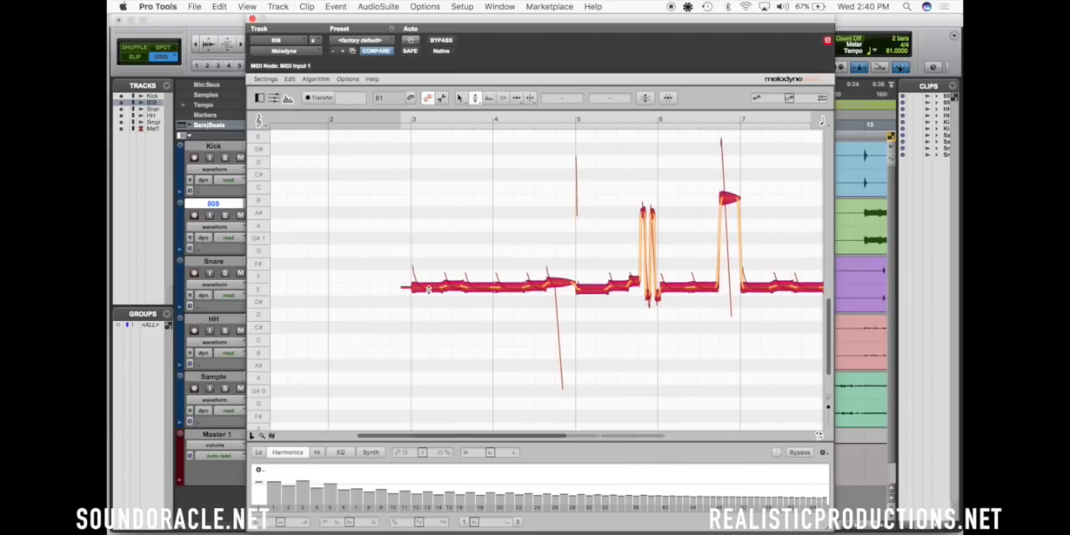
{"action": "key", "text": "space"}
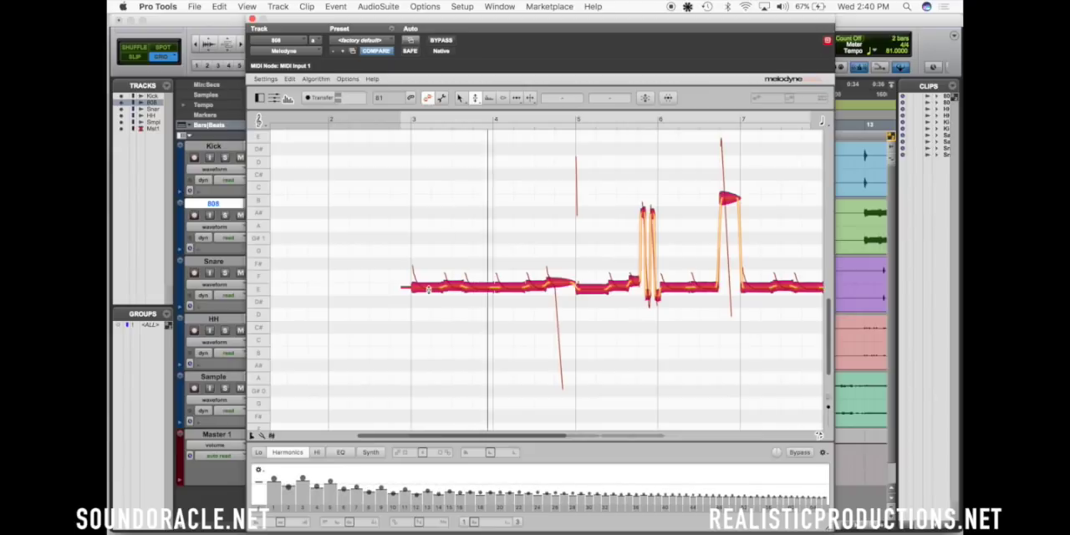
{"action": "key", "text": "space"}
Undo the pitch changes made to the 808 notes and close Melodyne
{"action": "key", "text": "super+z"}
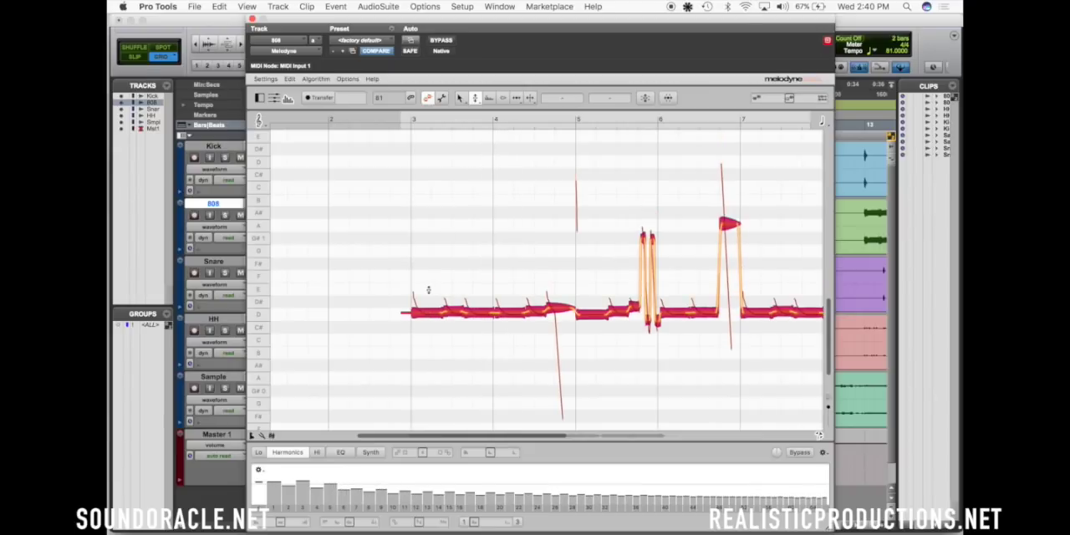
{"action": "key", "text": "super+z"}
{"action": "key", "text": "super+z"}
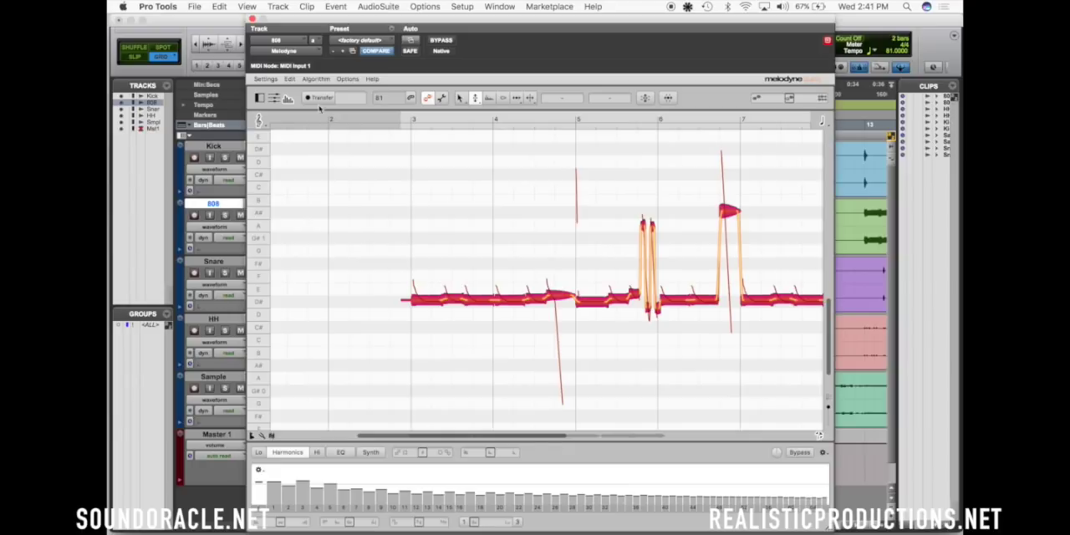
{"action": "left_click", "coordinate": [251, 17]}
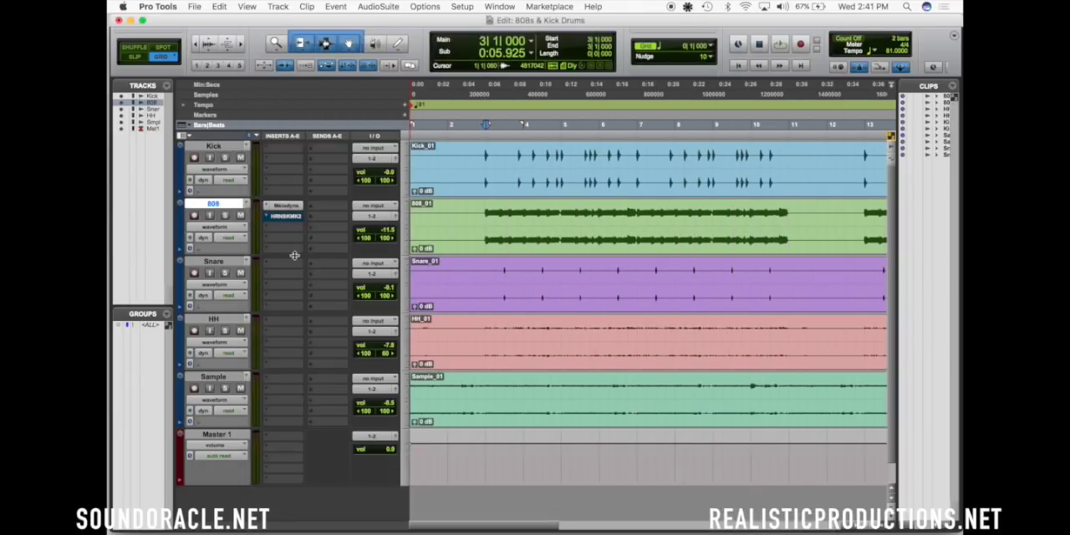
Deactivate Melodyne and remove the HoRNet SongKey insert from the 808 track
{"action": "left_click", "coordinate": [290, 206], "text": "ctrl+super"}
{"action": "left_click", "coordinate": [271, 214], "text": "ctrl+super"}
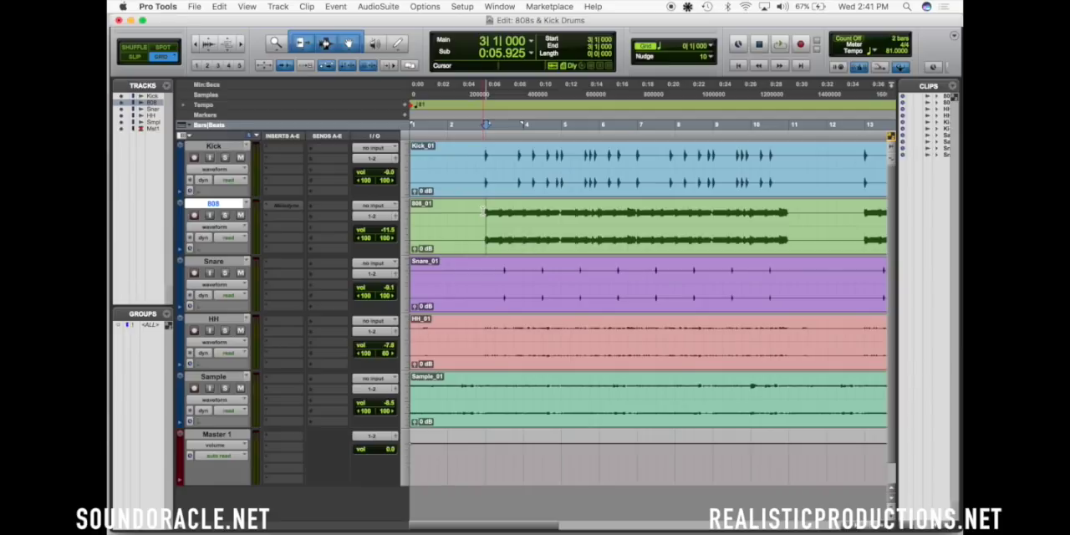
Play the beat from bar 3 and lower the 808 track's volume to -12.4 dB
{"action": "left_click", "coordinate": [484, 165]}
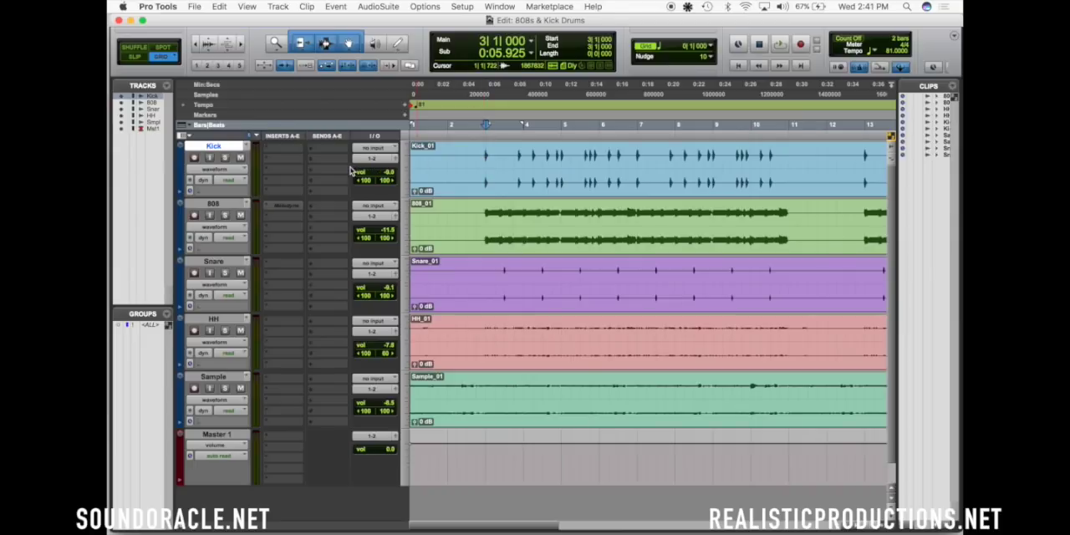
{"action": "left_click", "coordinate": [485, 219]}
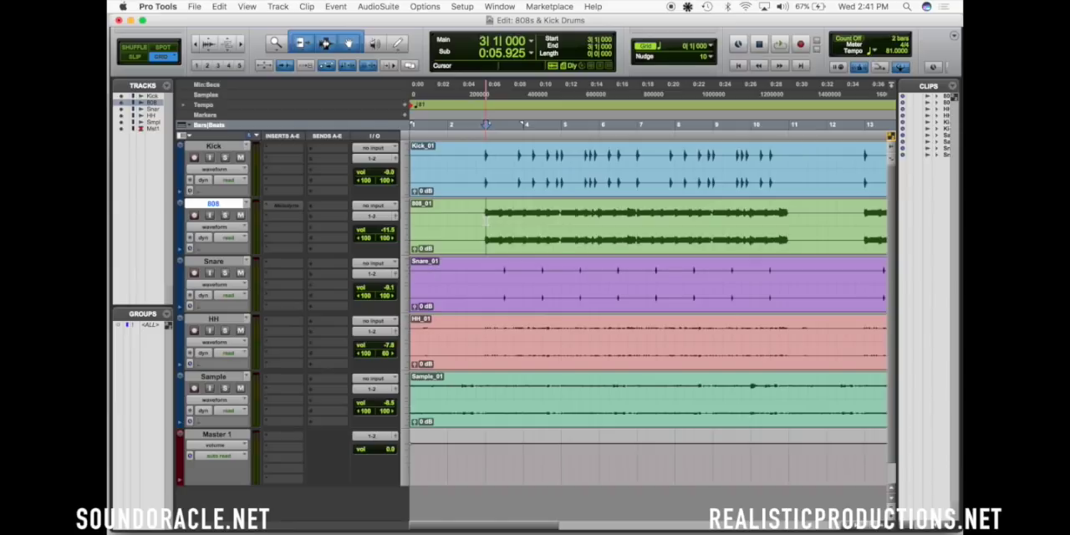
{"action": "key", "text": "space"}
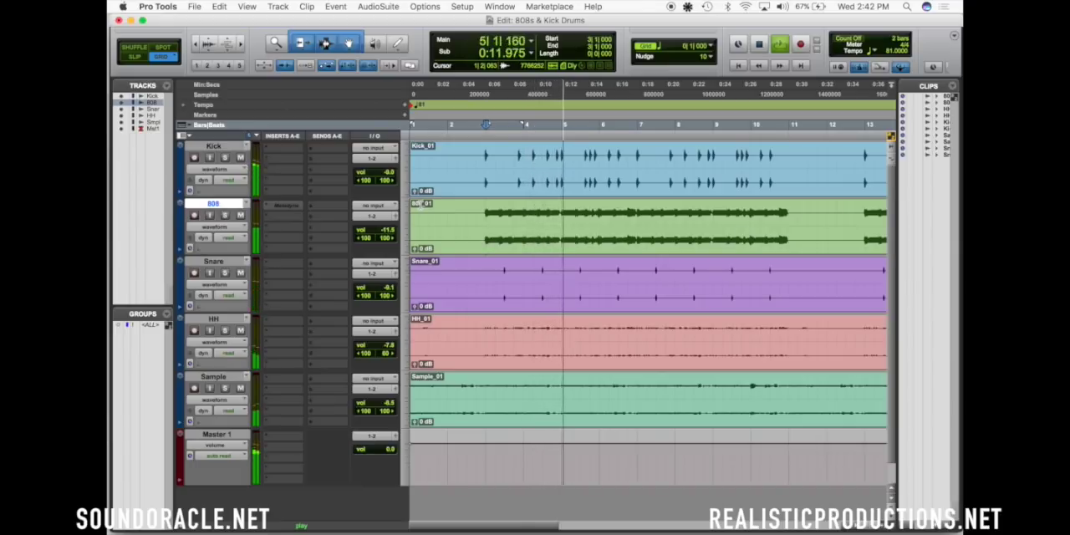
{"action": "key", "text": "space"}
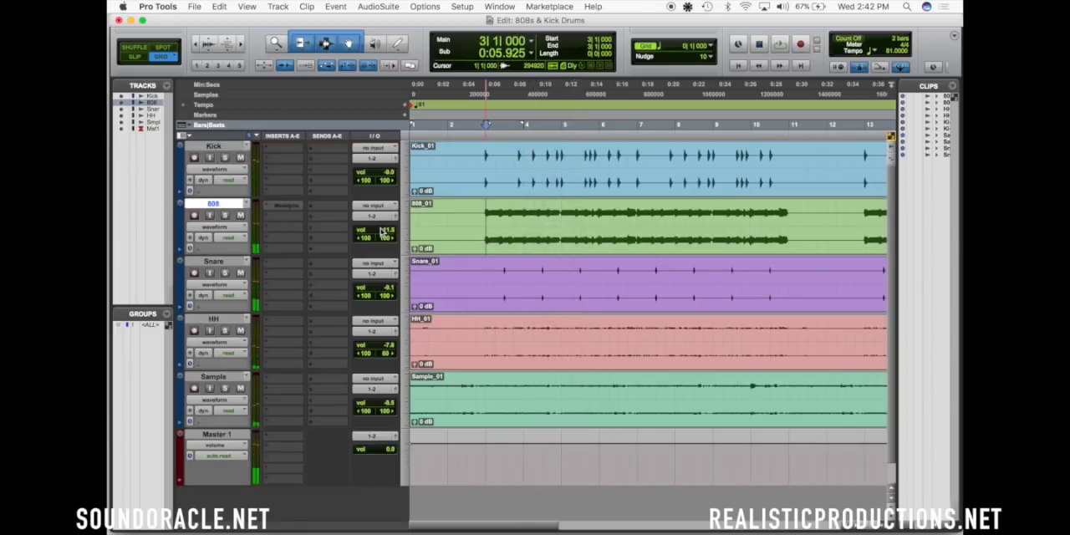
{"action": "left_click_drag", "start_coordinate": [378, 231], "coordinate": [381, 236]}
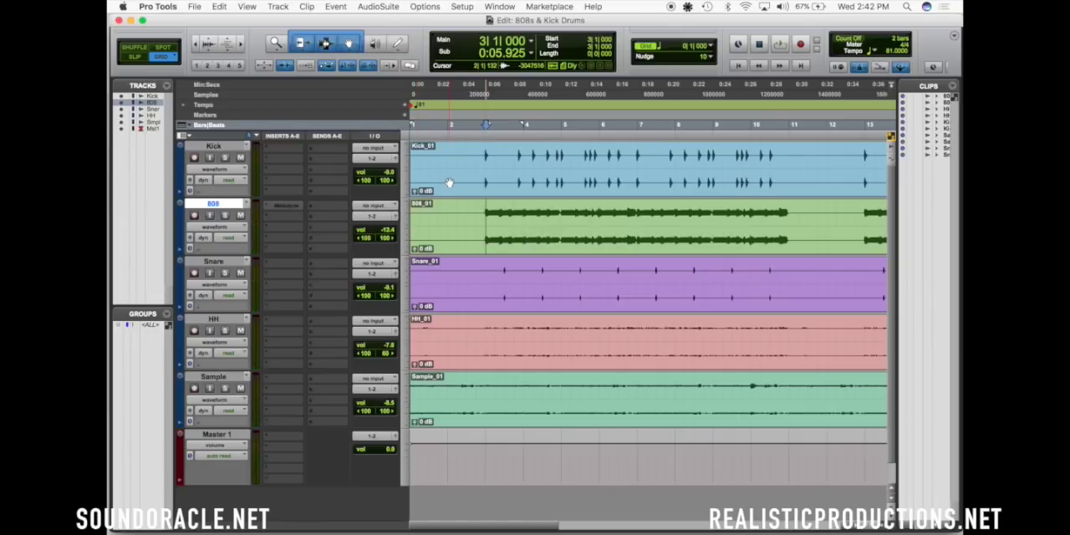
Select the group of three kick hits on the Kick track from bar 5 beat 3 up to bar 6
{"action": "key", "text": "t"}
{"action": "scroll", "coordinate": [450, 182], "scroll_direction": "right", "scroll_amount": 2}
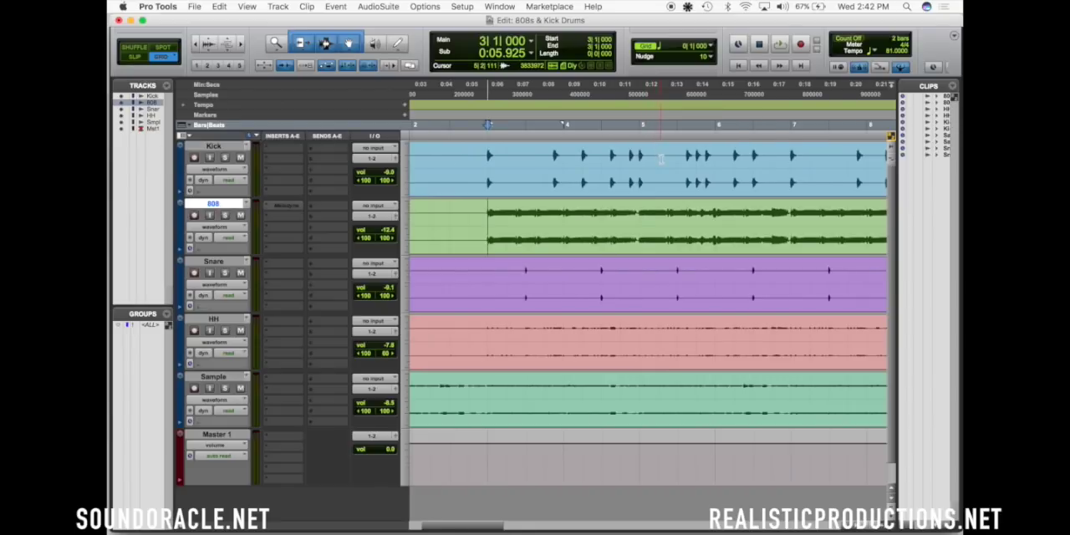
{"action": "scroll", "coordinate": [656, 156], "scroll_direction": "right", "scroll_amount": 1}
{"action": "left_click_drag", "start_coordinate": [641, 156], "coordinate": [677, 156]}
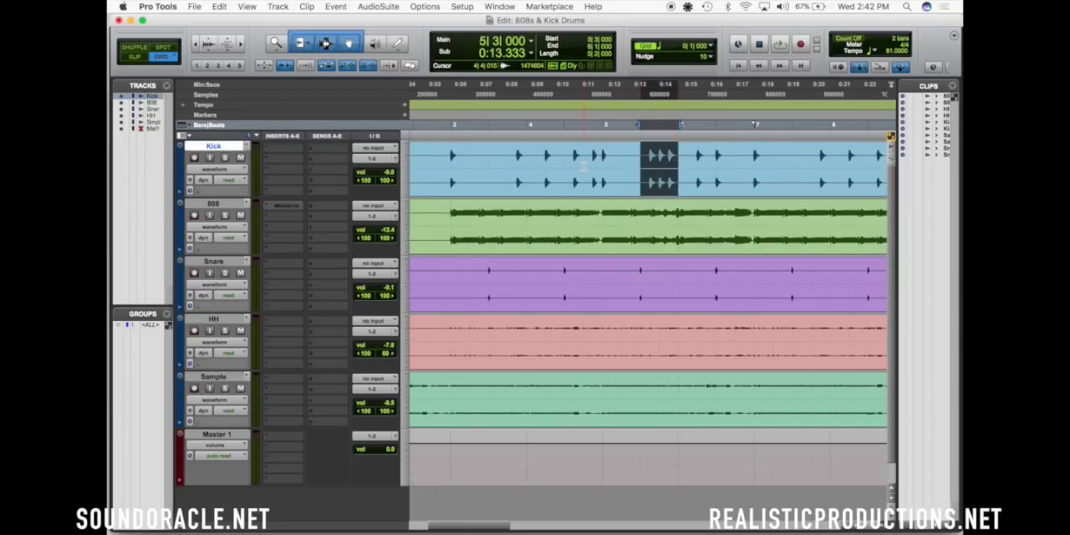
Insert FabFilter Pro-Q 2 on the Kick track, solo the track and move the plug-in window clear of the track controls
{"action": "left_click", "coordinate": [283, 155]}
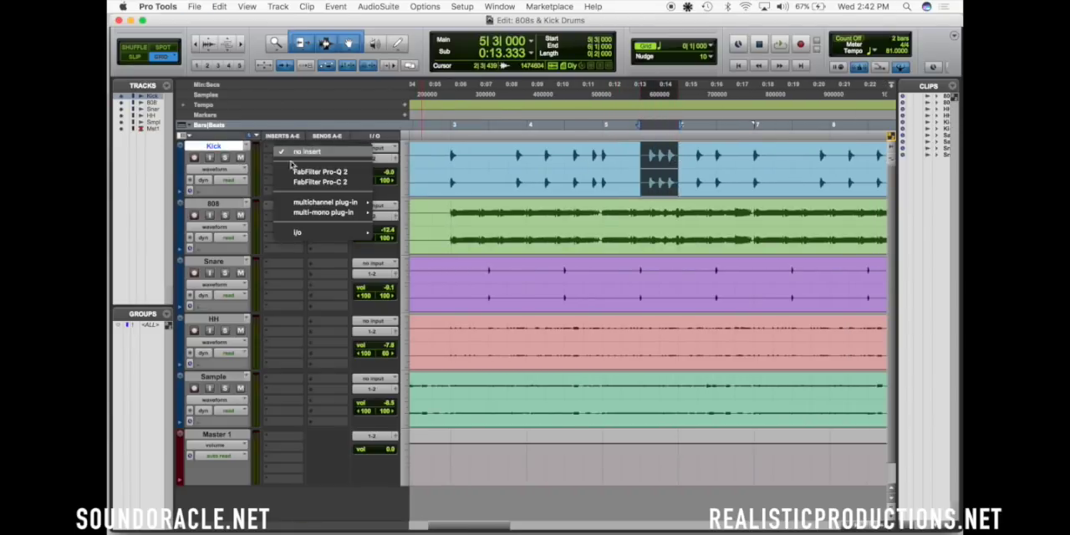
{"action": "left_click", "coordinate": [322, 172]}
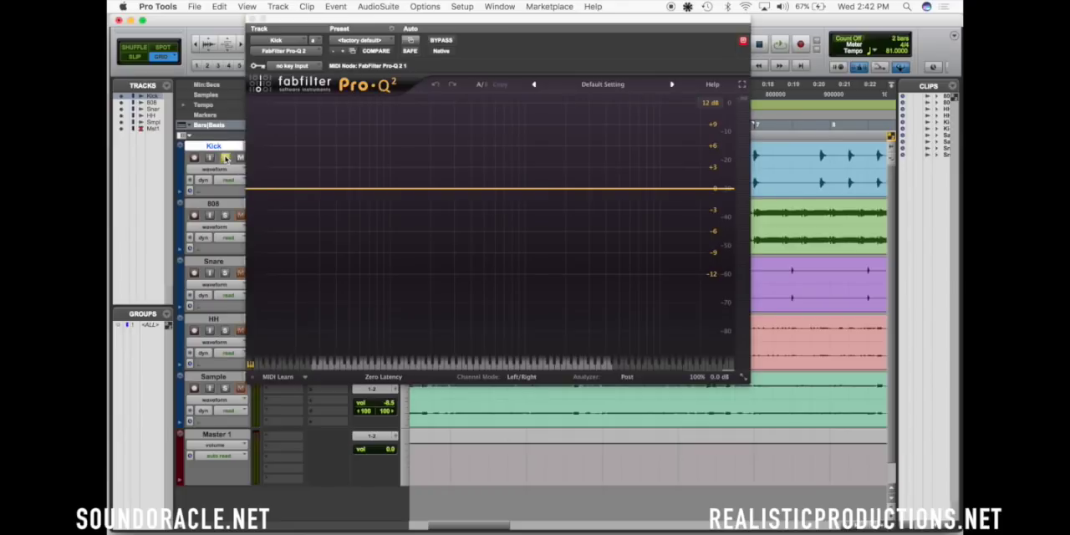
{"action": "left_click_drag", "start_coordinate": [362, 21], "coordinate": [438, 44]}
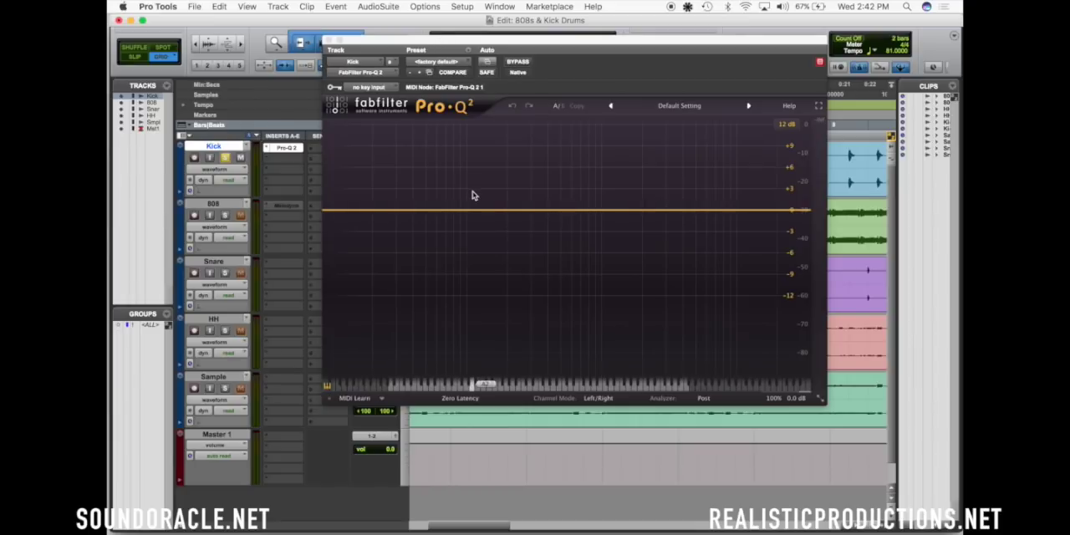
Add a narrow bell band to the kick EQ and sweep it during playback to about 124 Hz, +11.2 dB, Q about 10
{"action": "left_click_drag", "start_coordinate": [464, 211], "coordinate": [503, 189]}
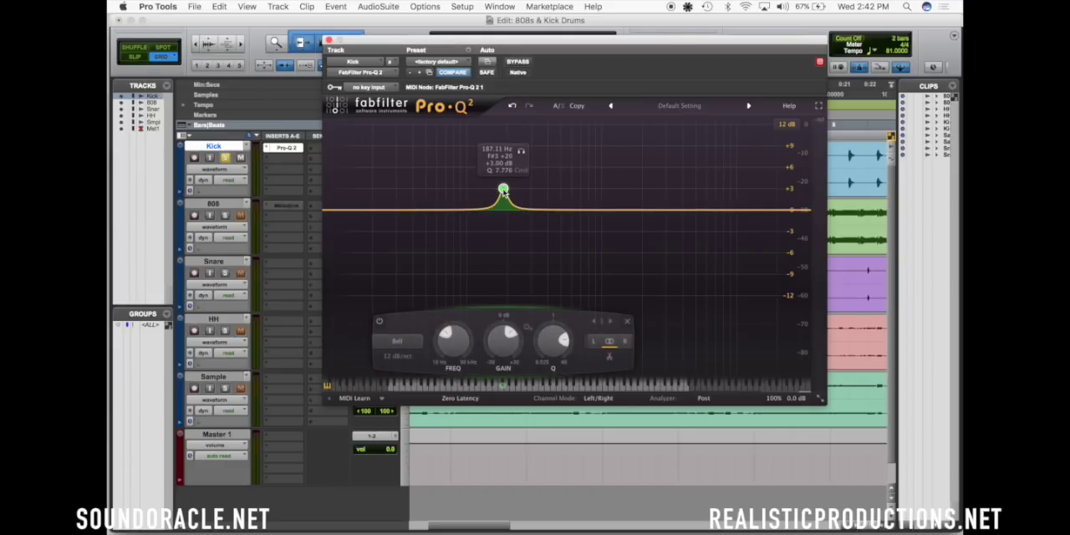
{"action": "left_click_drag", "start_coordinate": [503, 189], "coordinate": [485, 163]}
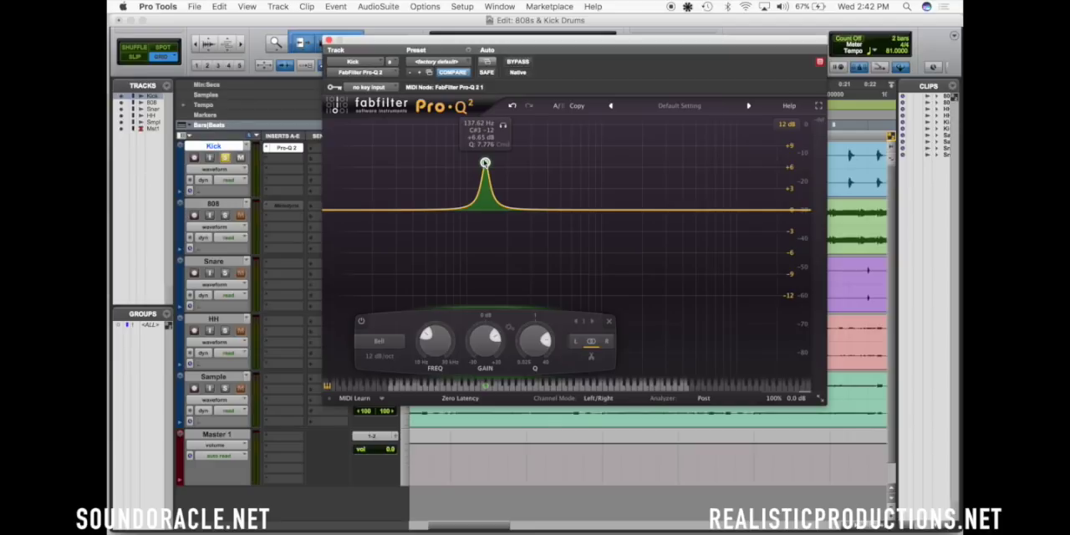
{"action": "key", "text": "space"}
{"action": "left_click_drag", "start_coordinate": [501, 126], "coordinate": [478, 131]}
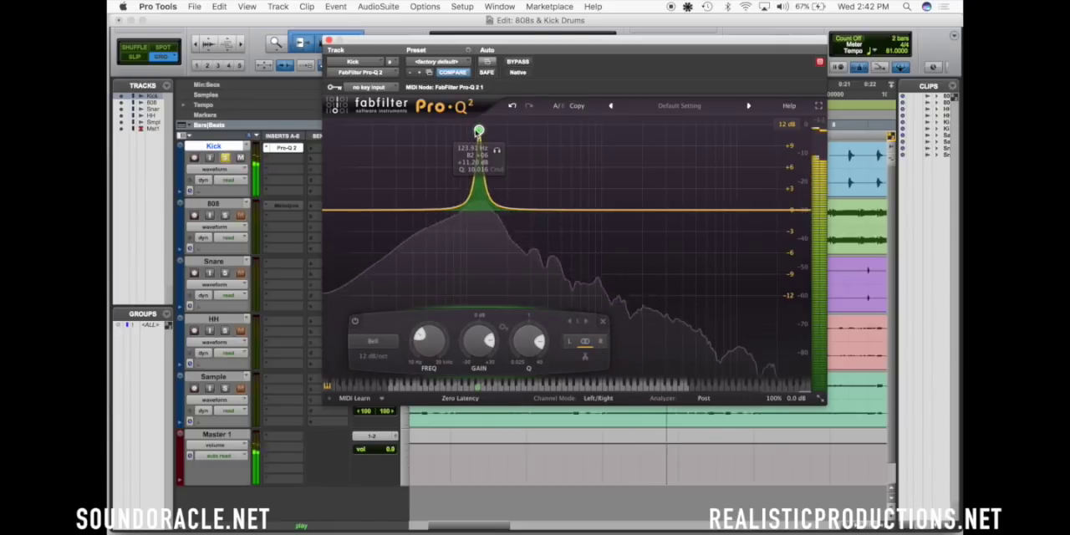
{"action": "key", "text": "space"}
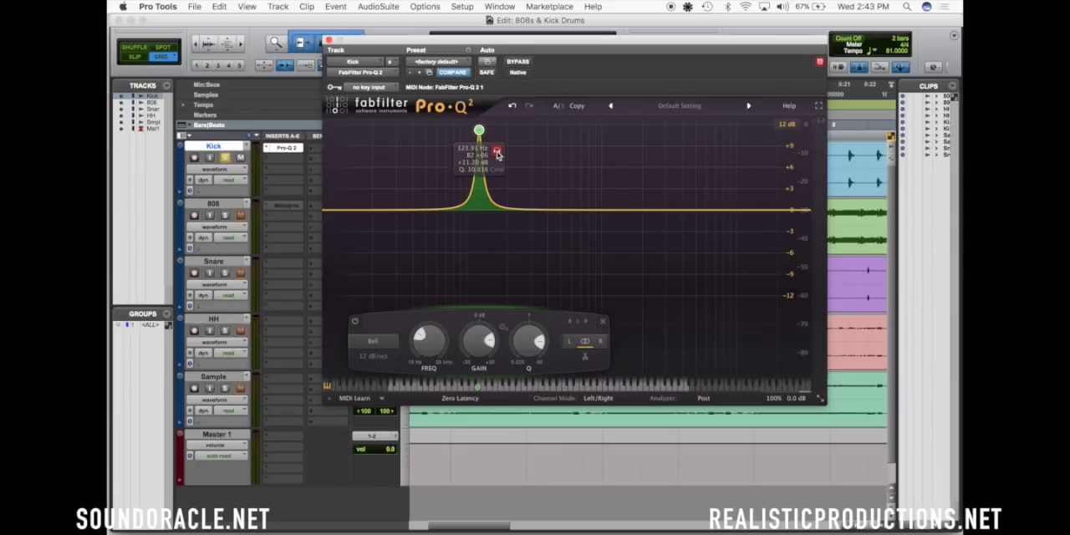
Audition the boosted kick band in isolation, shift it to 126.79 Hz and set its gain to -1.55 dB
{"action": "key", "text": "space"}
{"action": "left_click", "coordinate": [498, 153]}
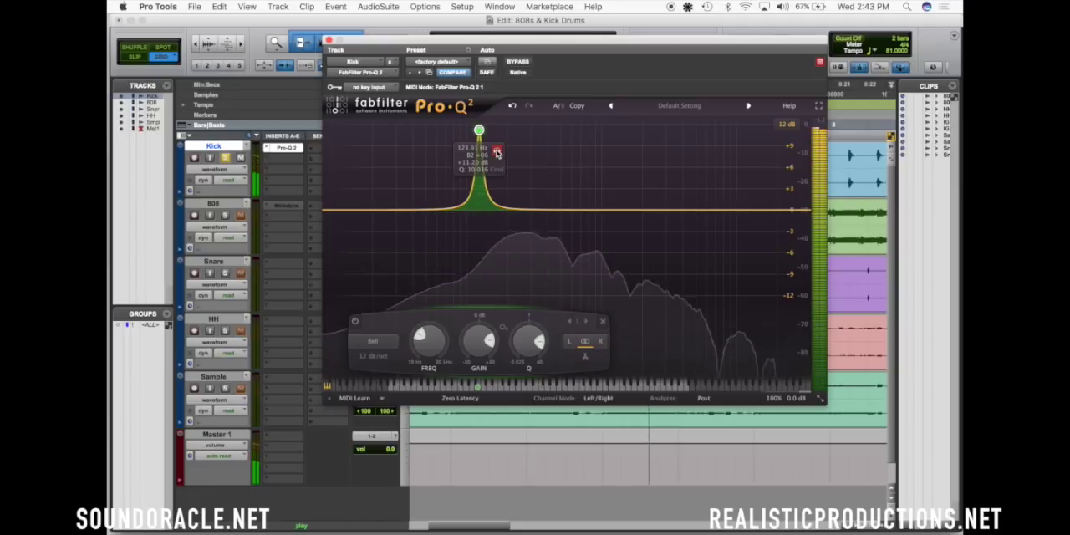
{"action": "left_click", "coordinate": [497, 153]}
{"action": "left_click_drag", "start_coordinate": [497, 153], "coordinate": [500, 155]}
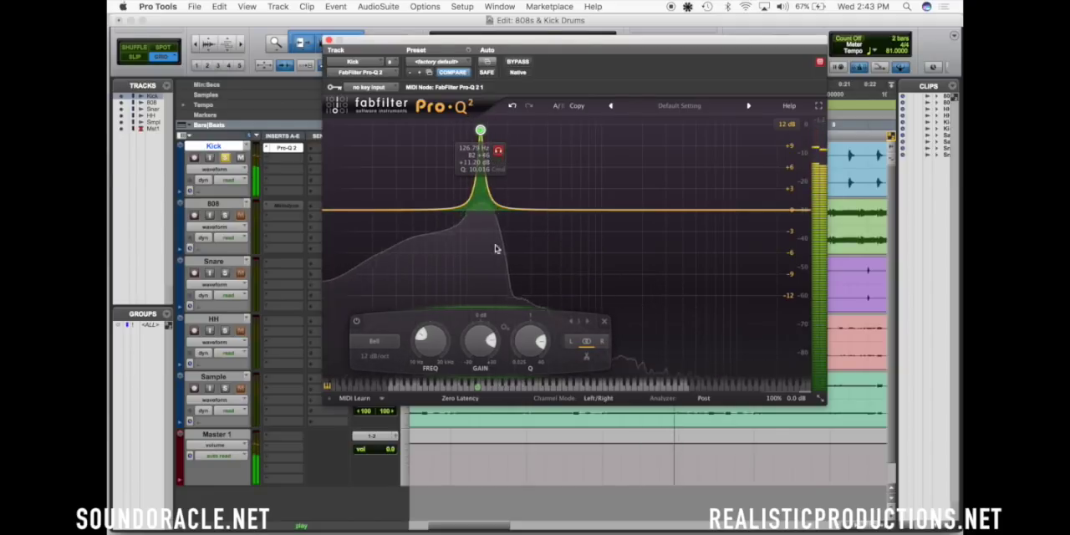
{"action": "left_click_drag", "start_coordinate": [479, 331], "coordinate": [477, 336]}
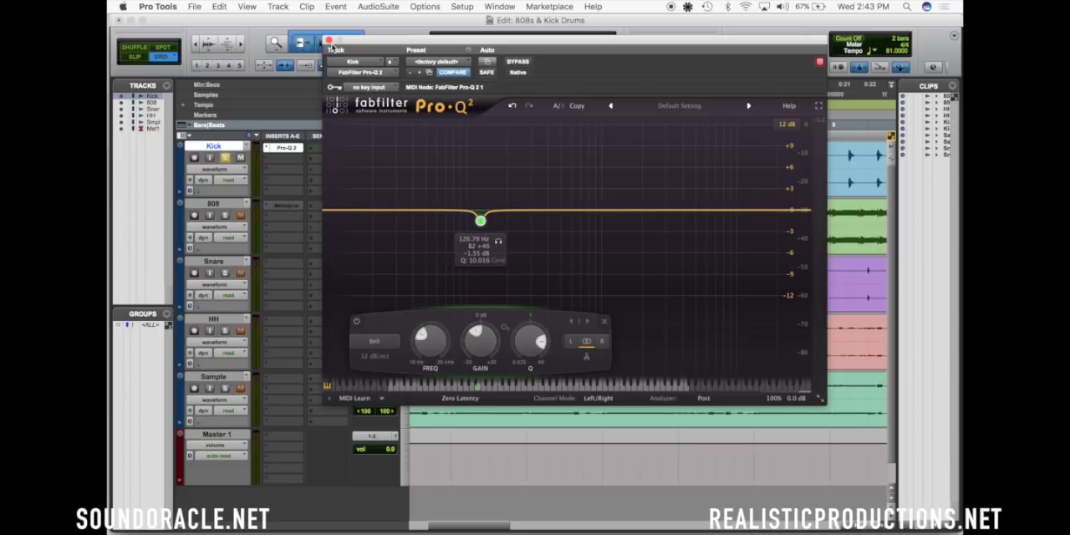
Add a second narrow bell band to the kick EQ and sweep it during playback to about 260 Hz, +9.9 dB, Q about 7.6
{"action": "left_click_drag", "start_coordinate": [510, 209], "coordinate": [525, 166]}
{"action": "scroll", "coordinate": [513, 197], "scroll_direction": "up", "scroll_amount": 4}
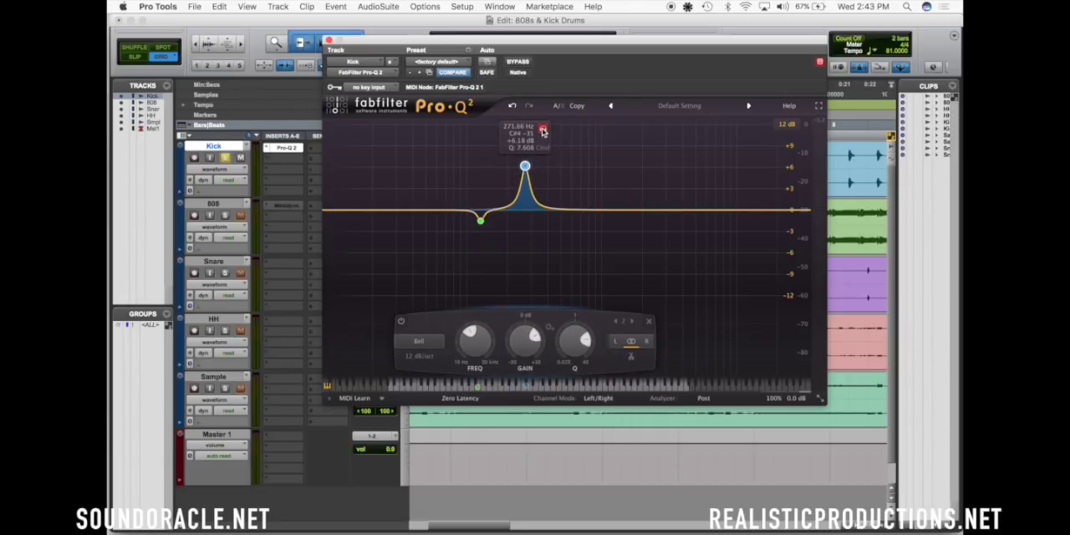
{"action": "key", "text": "space"}
{"action": "left_click_drag", "start_coordinate": [543, 131], "coordinate": [534, 134]}
{"action": "left_click_drag", "start_coordinate": [518, 167], "coordinate": [523, 142]}
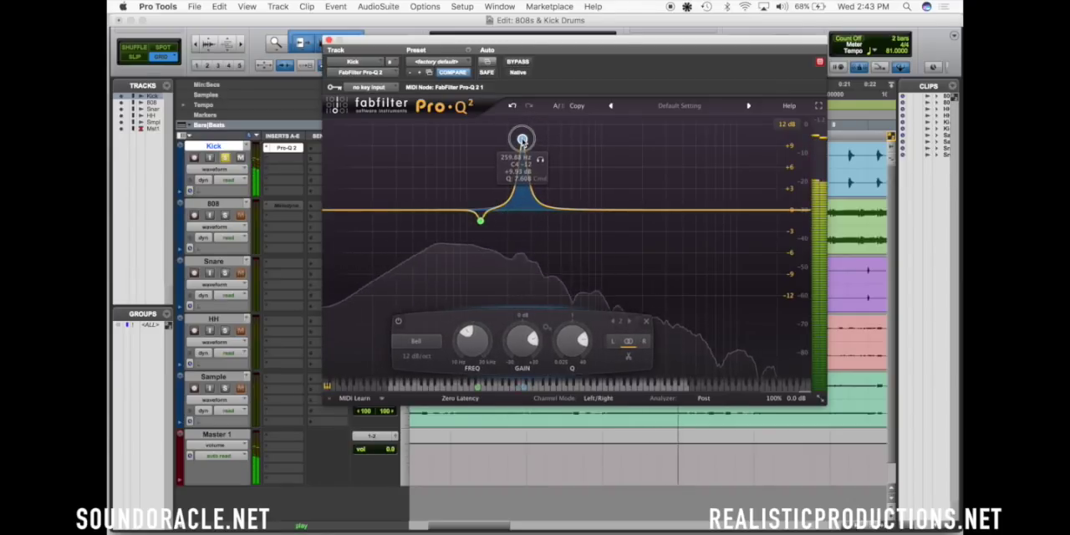
Lower the second kick EQ band's gain to about -1.3 dB and close the plug-in window
{"action": "scroll", "coordinate": [524, 340], "scroll_direction": "down", "scroll_amount": 4}
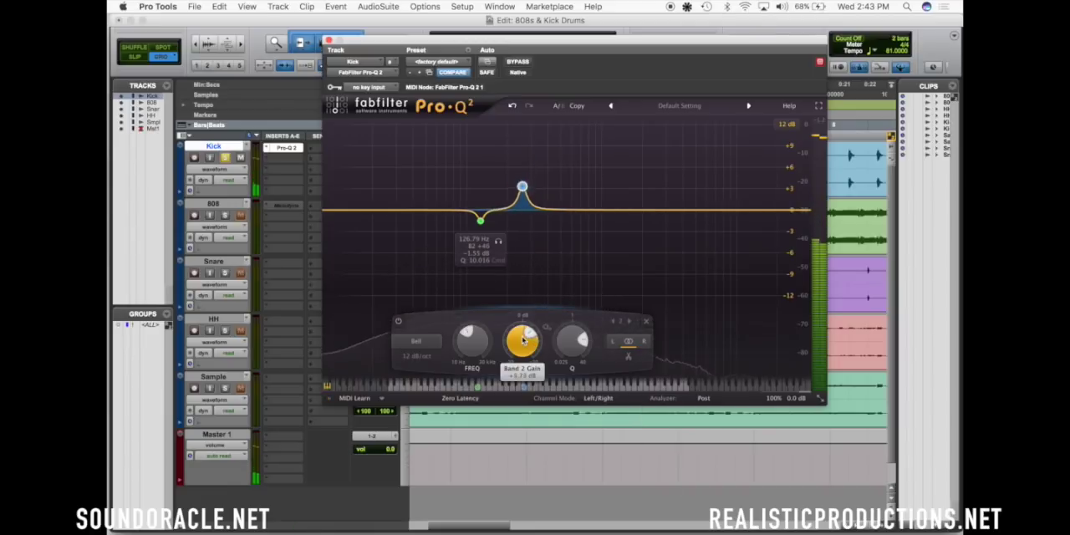
{"action": "scroll", "coordinate": [524, 339], "scroll_direction": "down", "scroll_amount": 6}
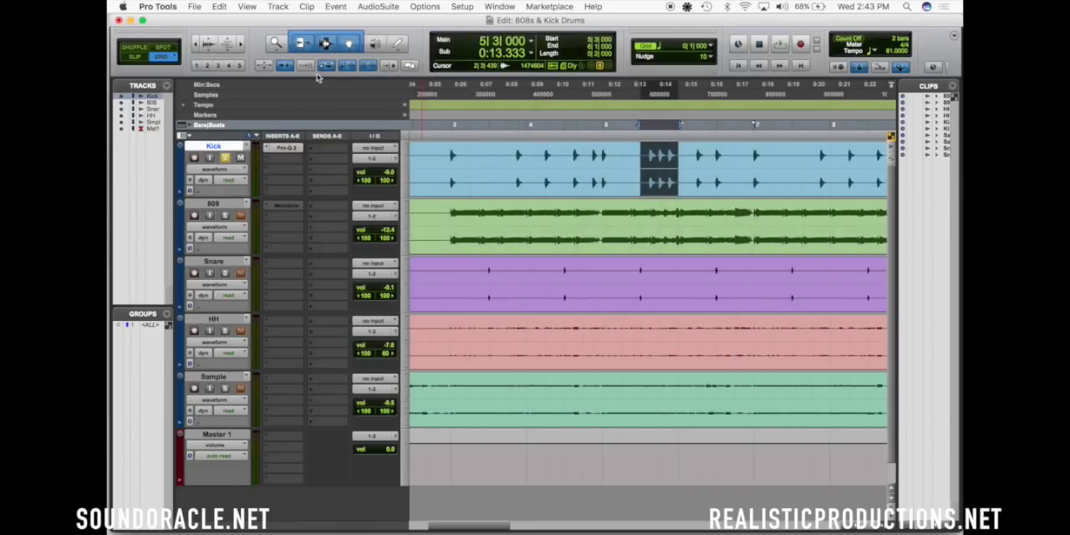
{"action": "left_click", "coordinate": [329, 40]}
Take the Kick track out of solo and play the full mix from bar 3
{"action": "left_click", "coordinate": [450, 158]}
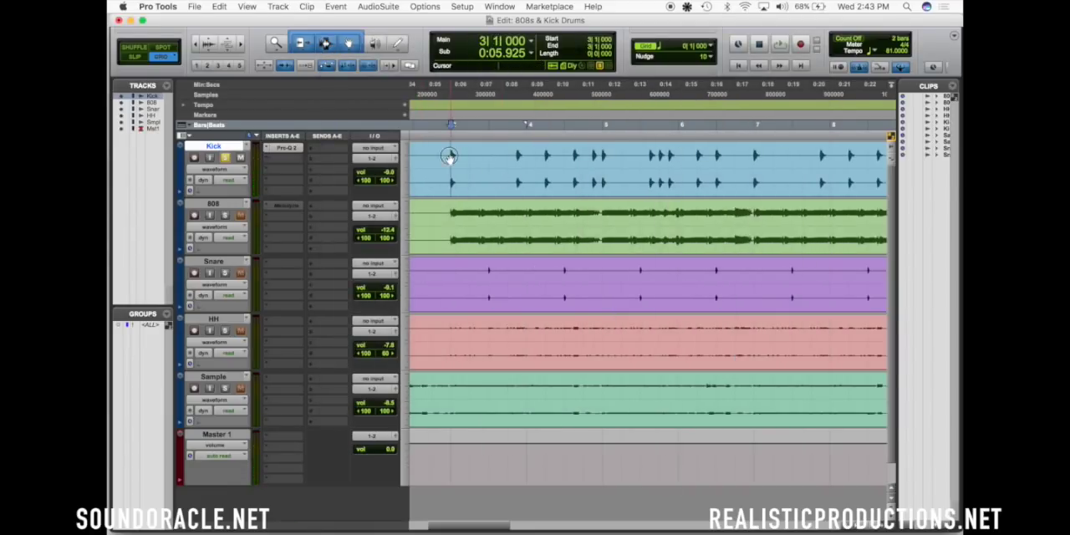
{"action": "left_click", "coordinate": [229, 158]}
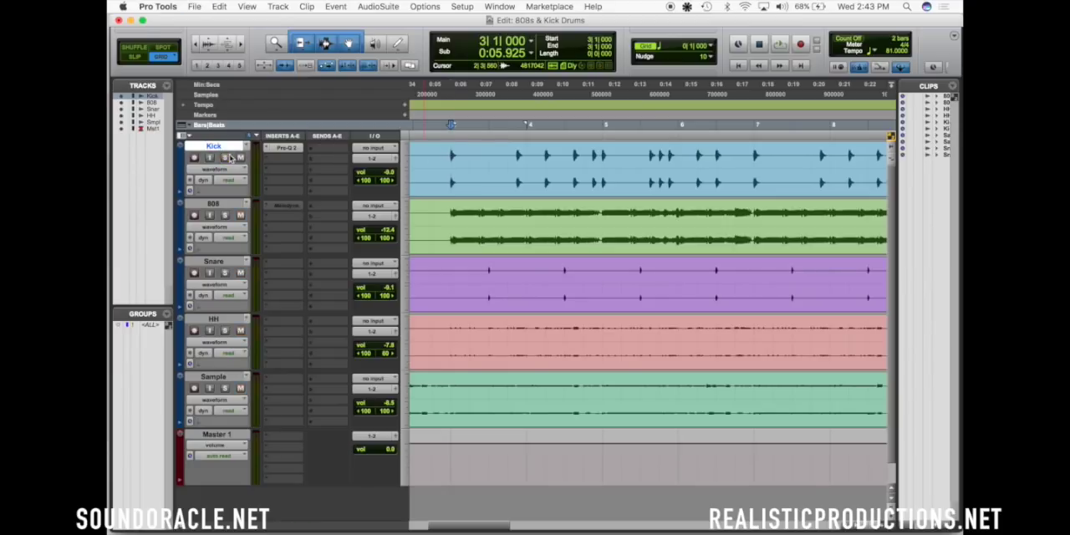
{"action": "key", "text": "space"}
{"action": "key", "text": "r"}
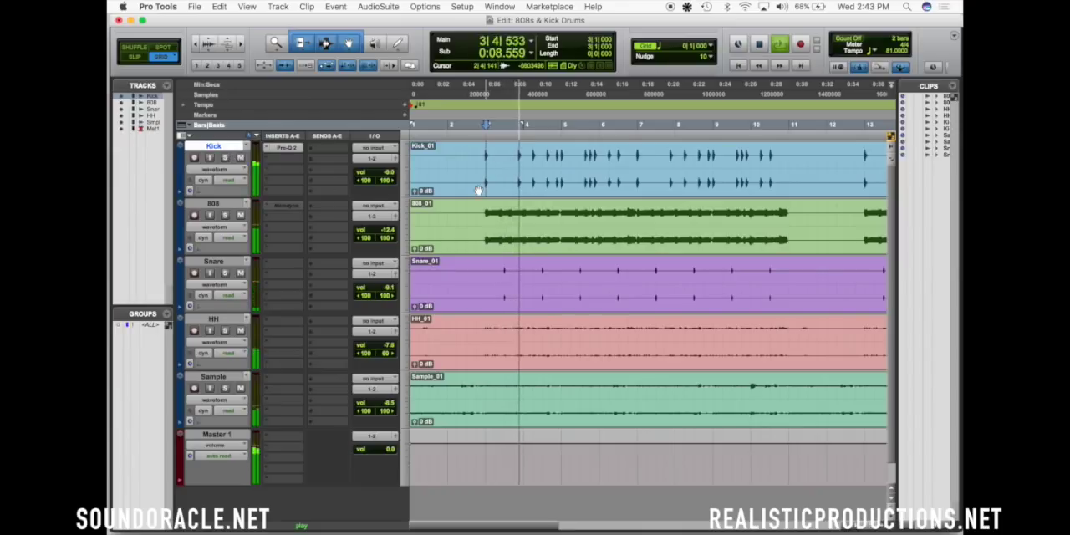
Compare the full mix with the Kick track's Pro-Q 2 bypassed and active, and stop playback
{"action": "left_click", "coordinate": [287, 148]}
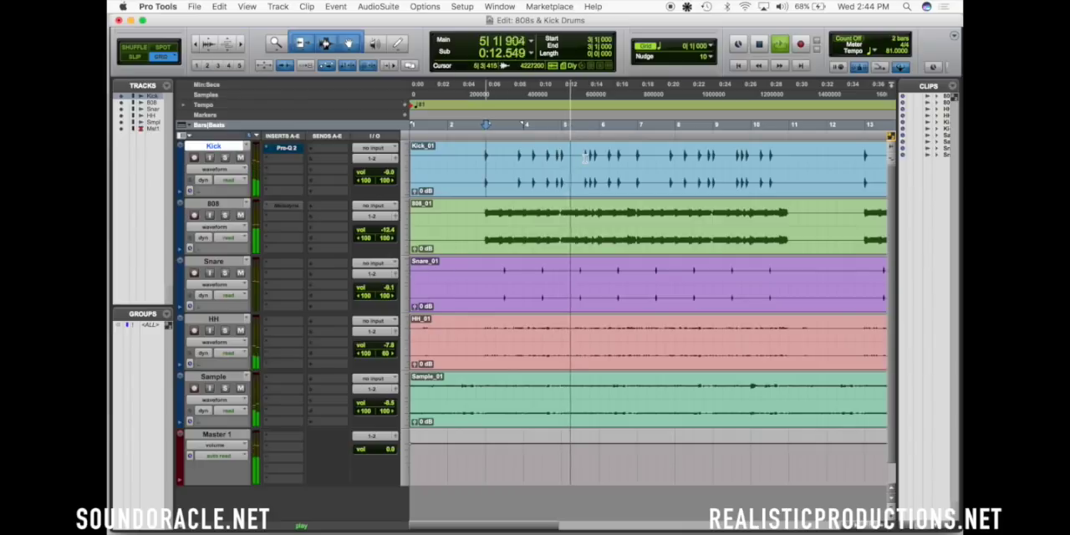
{"action": "left_click", "coordinate": [288, 148], "text": "super"}
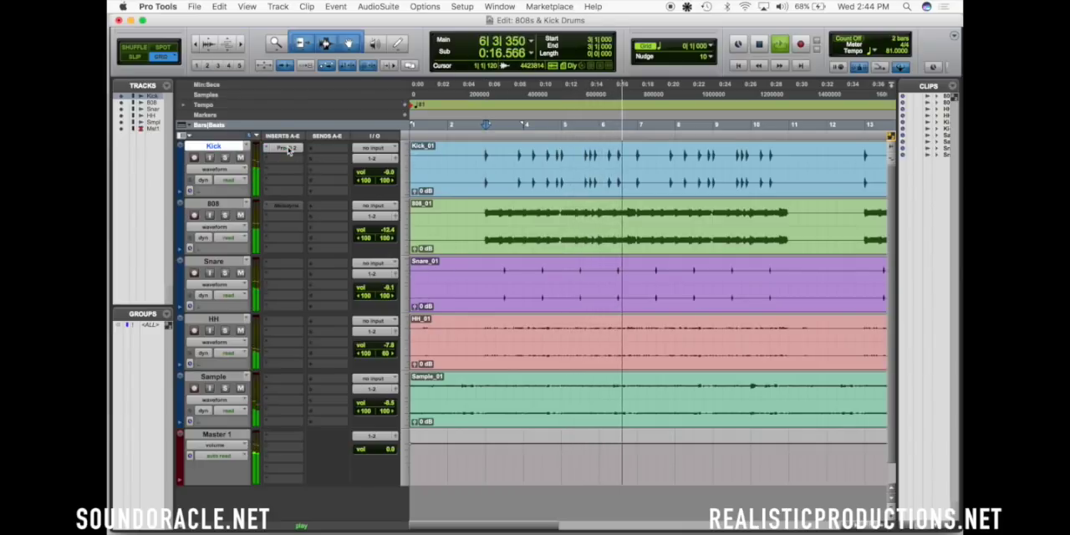
{"action": "key", "text": "space"}
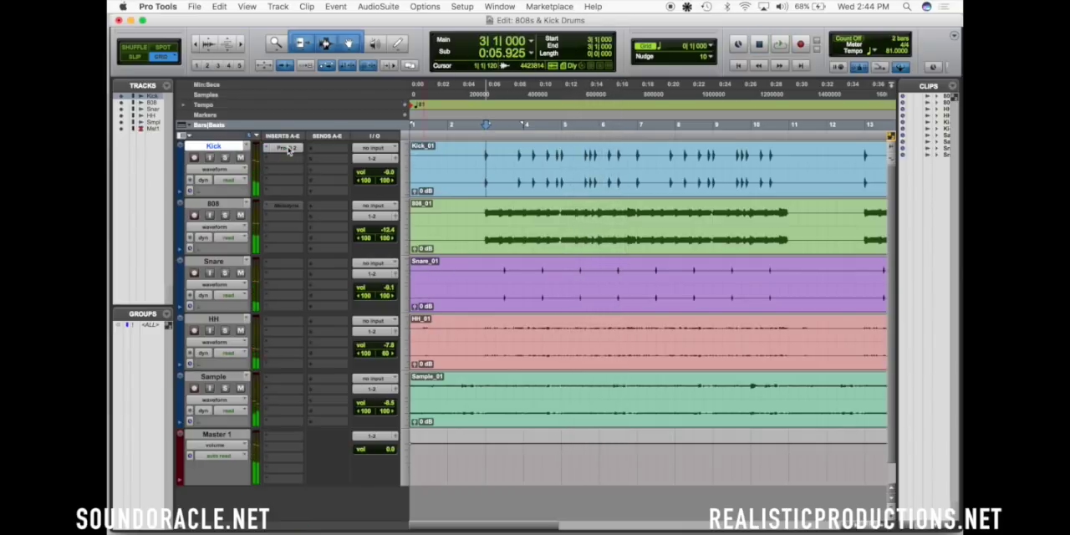
Insert FabFilter Pro-Q 2 below the existing plug-in on the 808 track and solo the track
{"action": "left_click", "coordinate": [279, 214]}
{"action": "left_click", "coordinate": [232, 245]}
{"action": "left_click", "coordinate": [225, 215]}
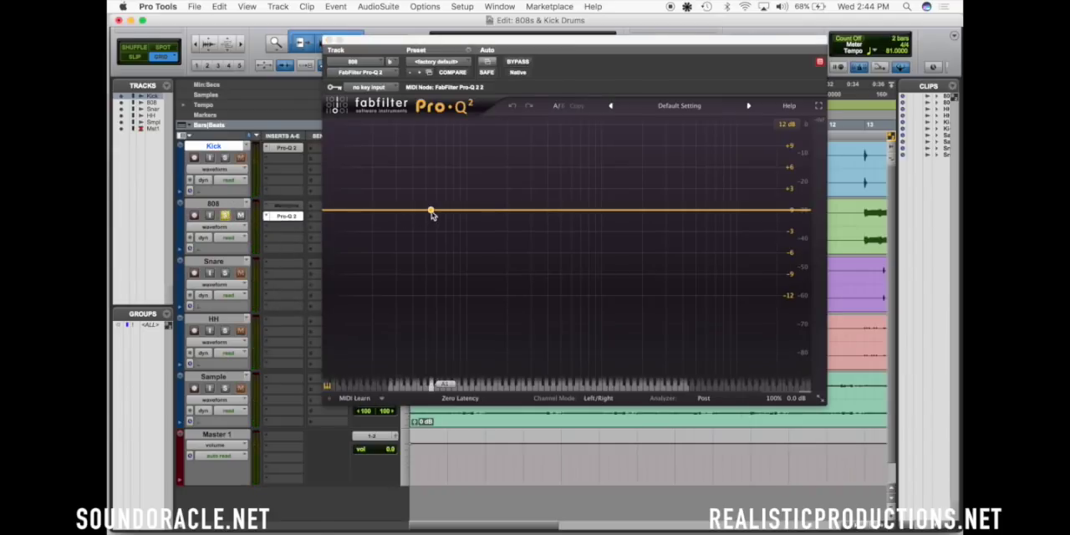
Add a narrow bell band to the 808 EQ and sweep it during playback to about 115 Hz, +10.8 dB, Q about 9.8
{"action": "left_click_drag", "start_coordinate": [431, 210], "coordinate": [444, 192]}
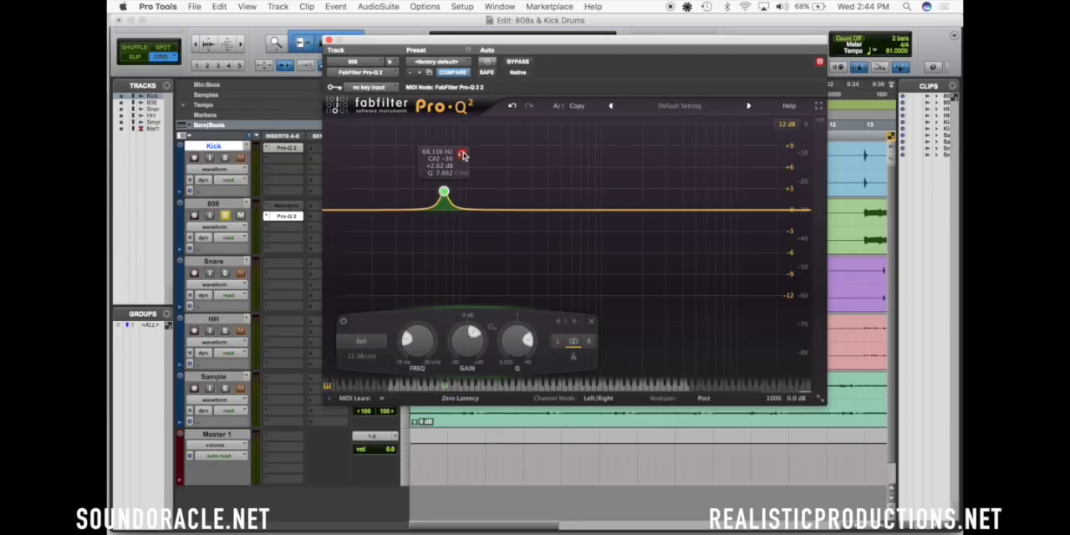
{"action": "key", "text": "space"}
{"action": "left_click_drag", "start_coordinate": [464, 155], "coordinate": [495, 158]}
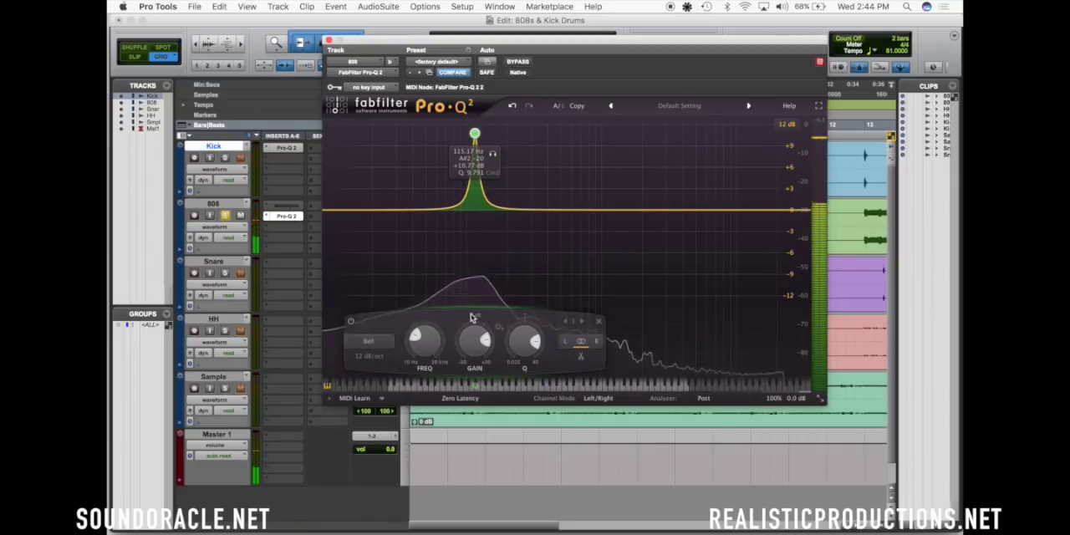
Lower the 808 EQ band's gain to about -1.2 dB, audition it against bypass and close the plug-in window
{"action": "left_click_drag", "start_coordinate": [472, 327], "coordinate": [469, 336]}
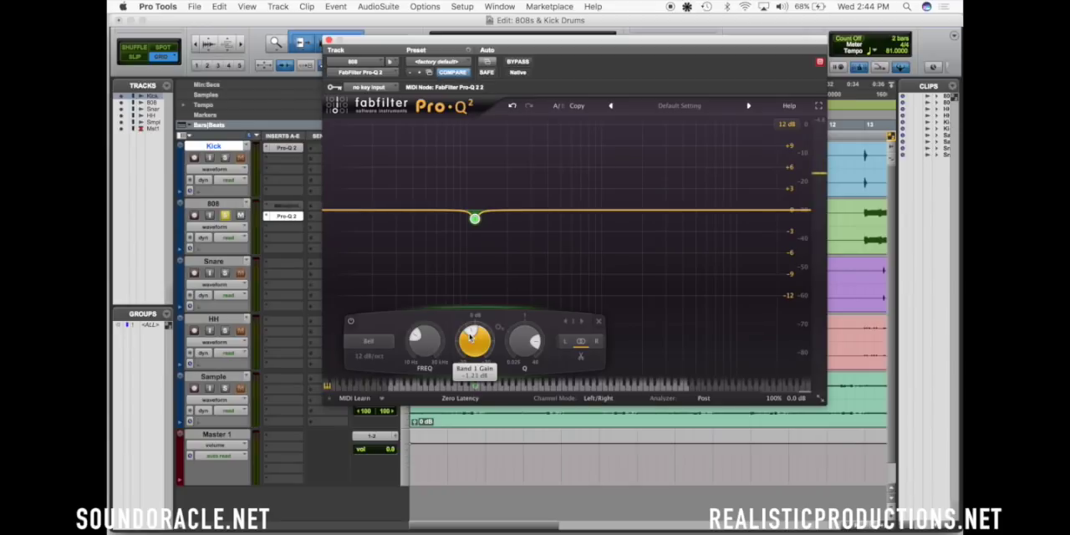
{"action": "left_click_drag", "start_coordinate": [470, 336], "coordinate": [470, 338]}
{"action": "key", "text": "space"}
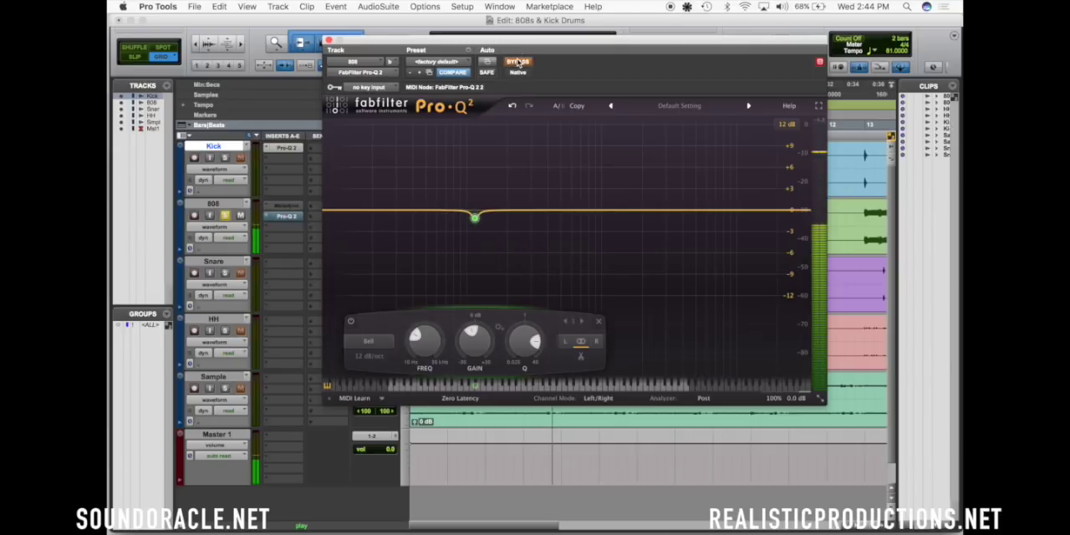
{"action": "left_click", "coordinate": [329, 40]}
Stop playback, save the session and take the 808 track out of solo
{"action": "key", "text": "space"}
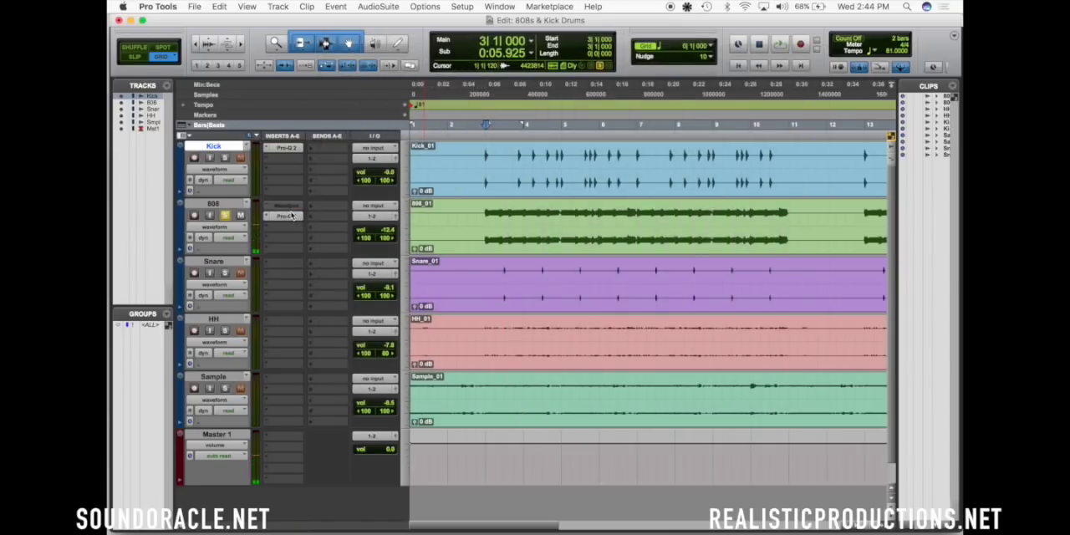
{"action": "key", "text": "super+s"}
{"action": "left_click", "coordinate": [225, 216]}
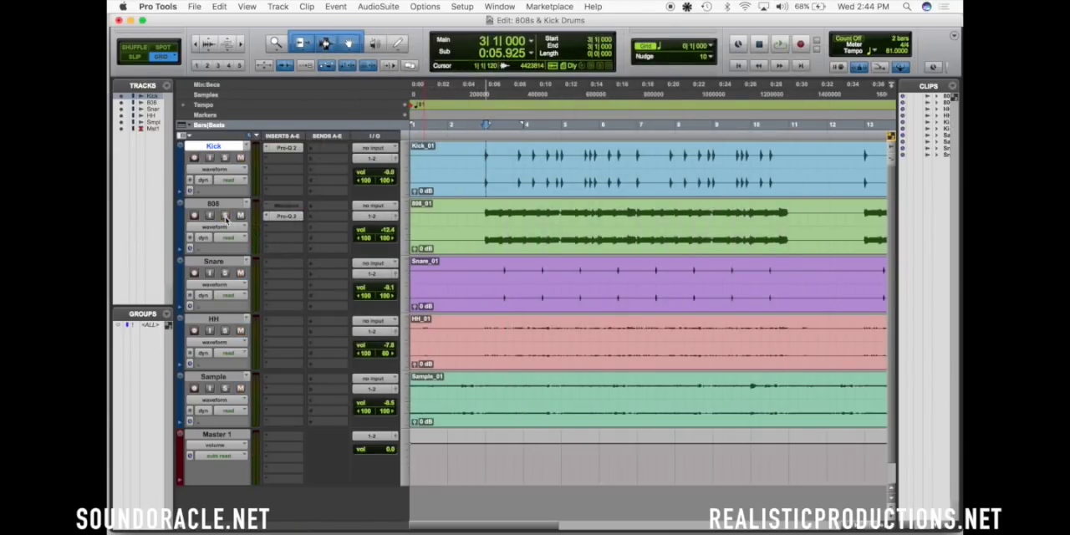
Reopen the soloed Kick track's EQ and add a low cut band at about 44 Hz during playback
{"action": "left_click", "coordinate": [225, 216]}
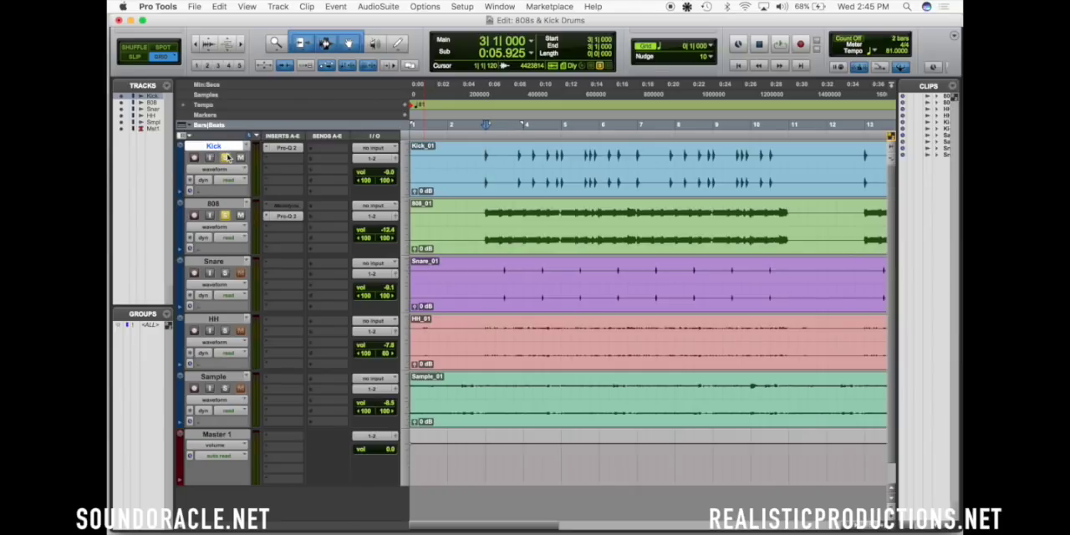
{"action": "left_click", "coordinate": [288, 149]}
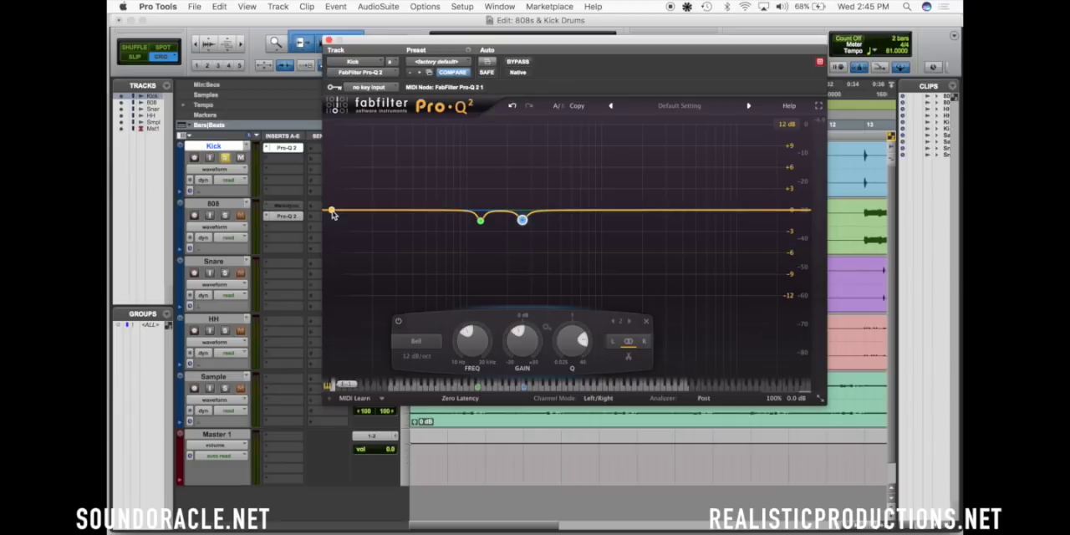
{"action": "key", "text": "space"}
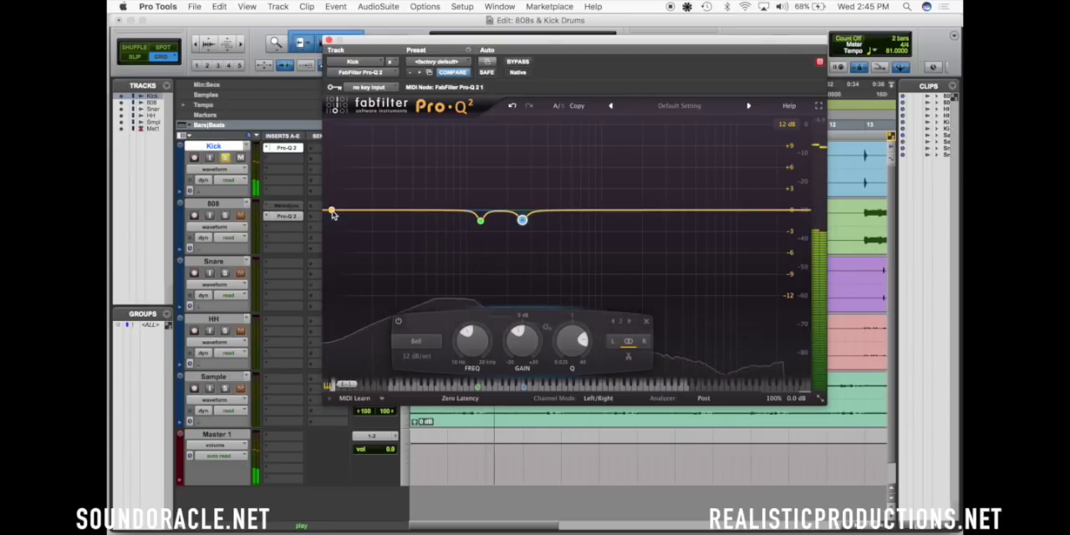
{"action": "double_click", "coordinate": [332, 212]}
{"action": "left_click_drag", "start_coordinate": [331, 212], "coordinate": [421, 206]}
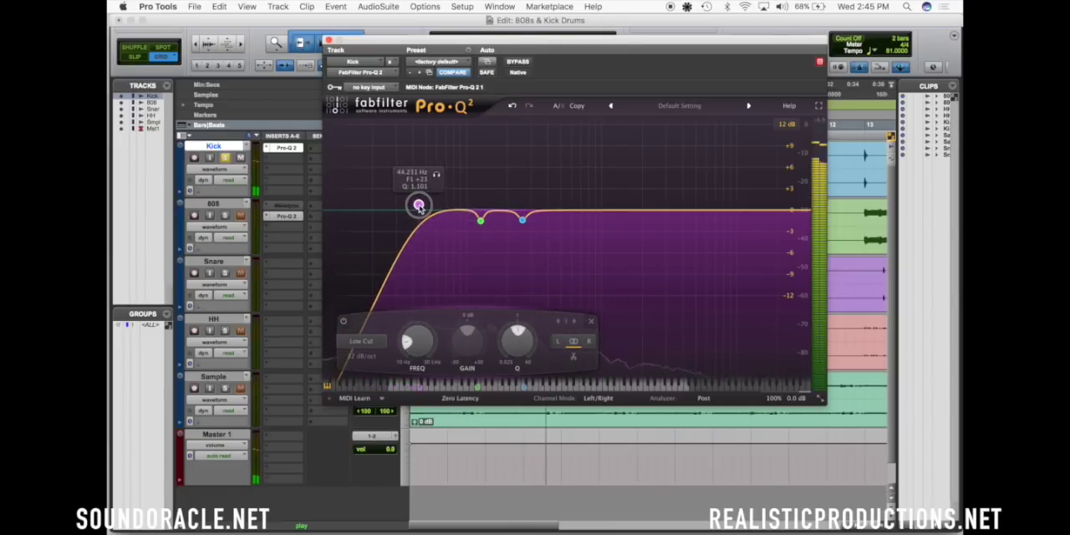
Play the group of three kick hits from bar 5 beat 3 and fine-tune the low cut to 43.606 Hz, Q 1.129
{"action": "left_click_drag", "start_coordinate": [428, 48], "coordinate": [474, 226]}
{"action": "left_click_drag", "start_coordinate": [585, 163], "coordinate": [604, 163]}
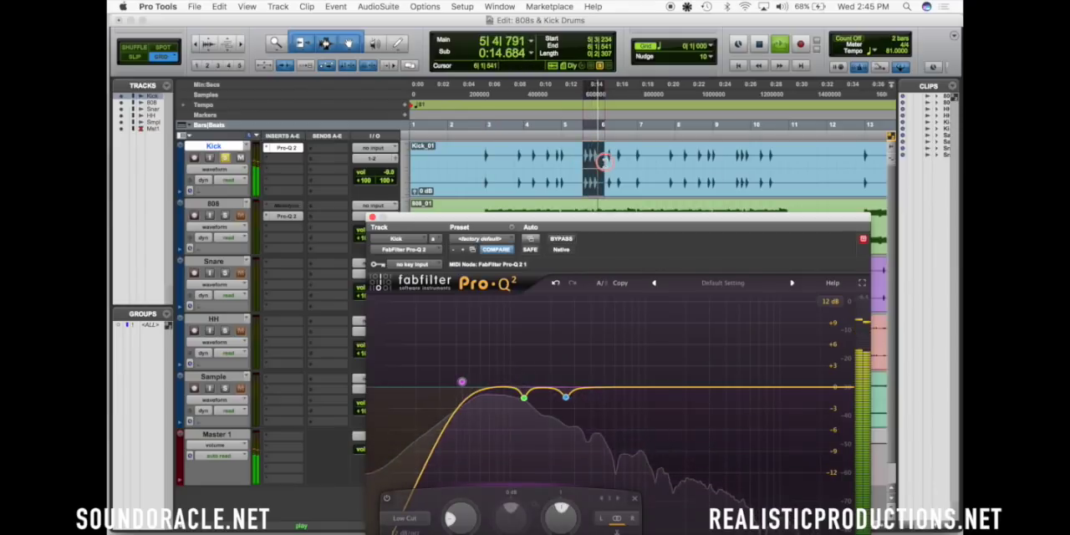
{"action": "left_click_drag", "start_coordinate": [572, 221], "coordinate": [525, 56]}
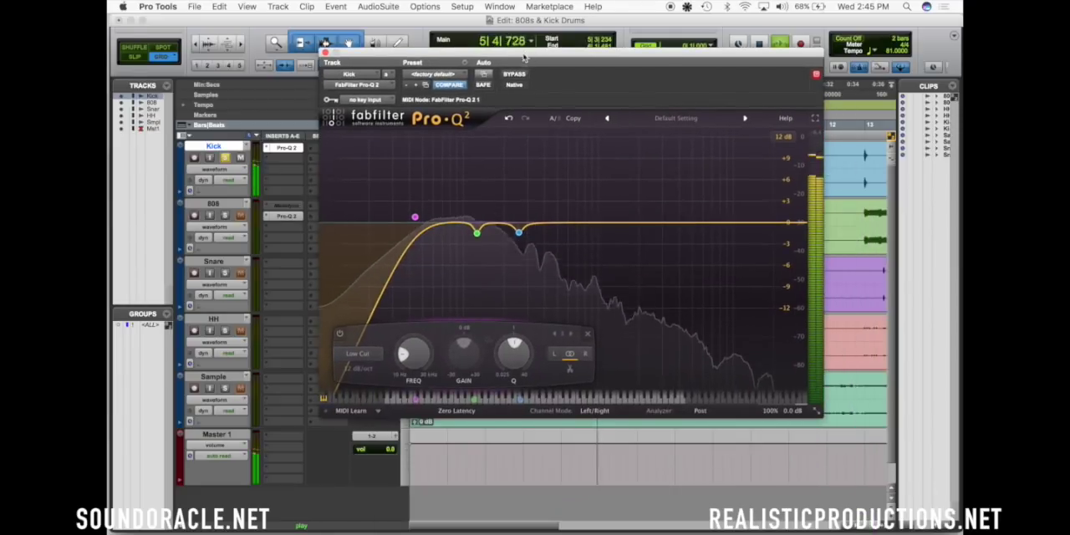
{"action": "left_click_drag", "start_coordinate": [414, 219], "coordinate": [414, 219]}
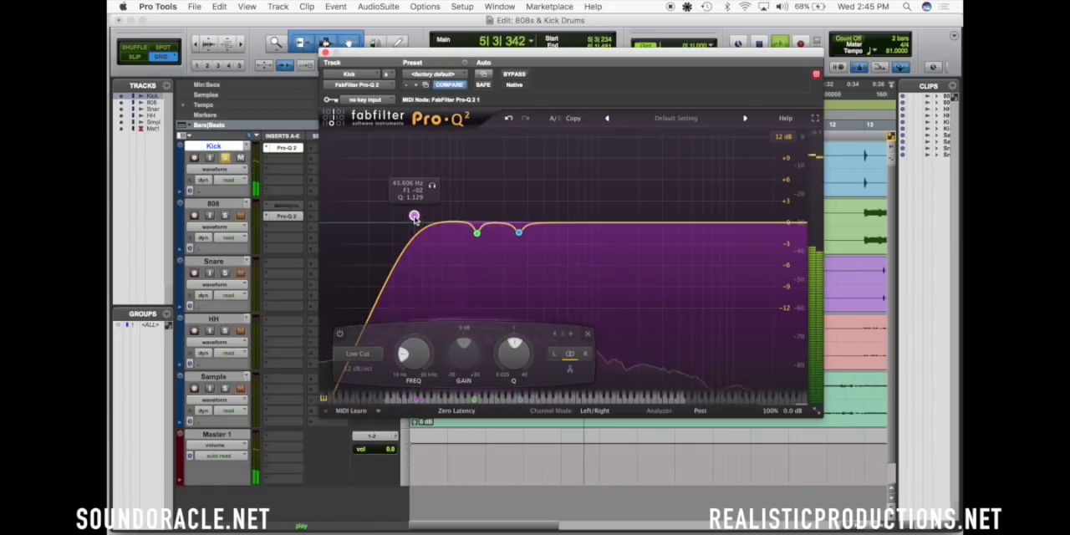
{"action": "left_click", "coordinate": [326, 53]}
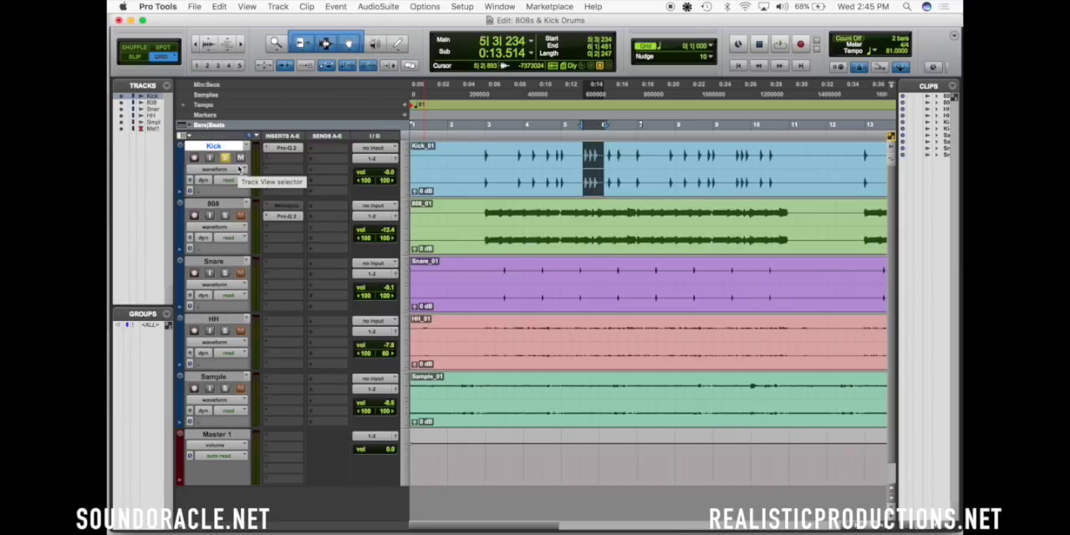
Play the soloed Kick and 808 from bar 3, clear both solos and compare the mix with both EQs bypassed and active
{"action": "left_click", "coordinate": [225, 215]}
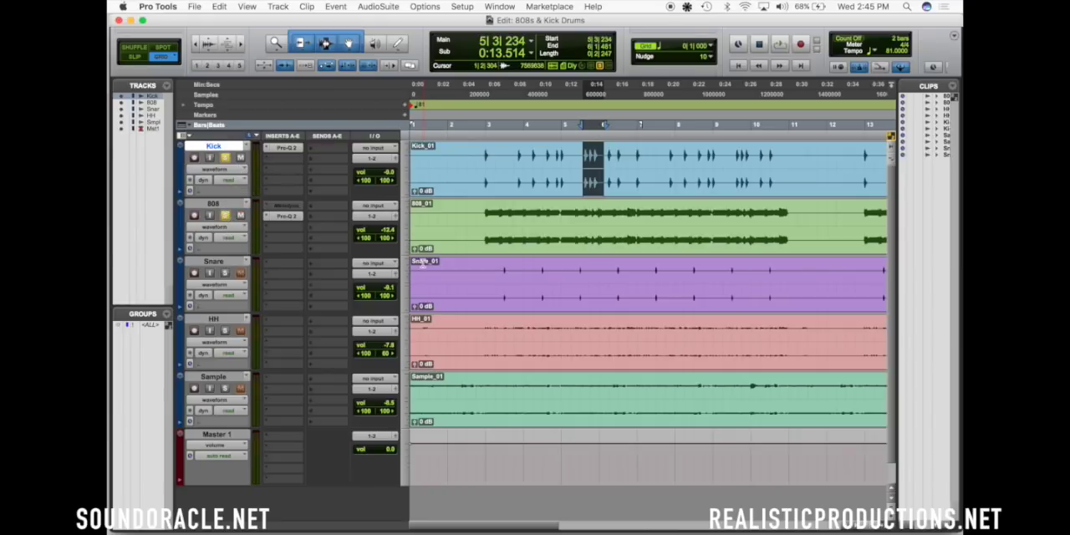
{"action": "left_click", "coordinate": [485, 217]}
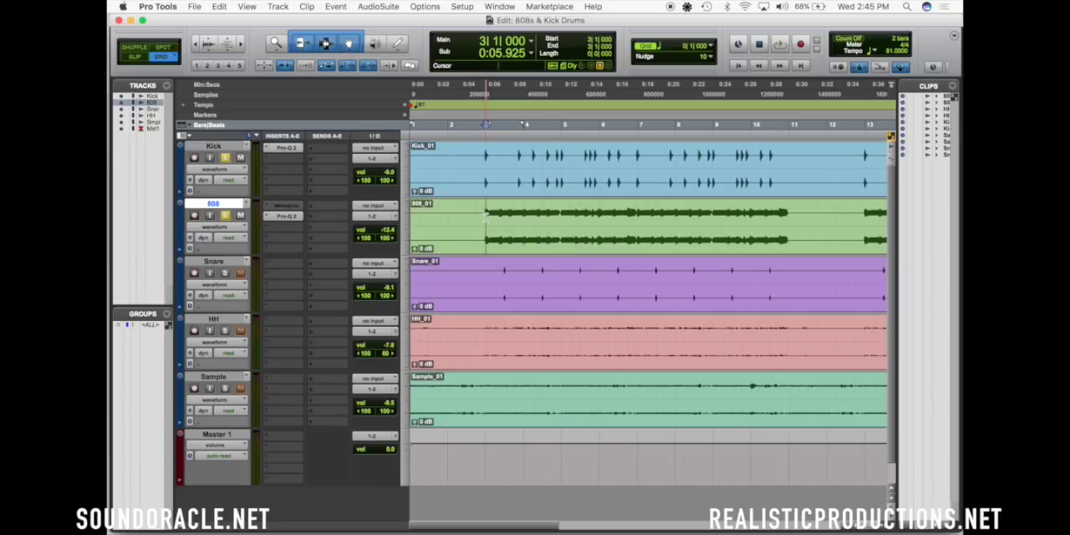
{"action": "key", "text": "space"}
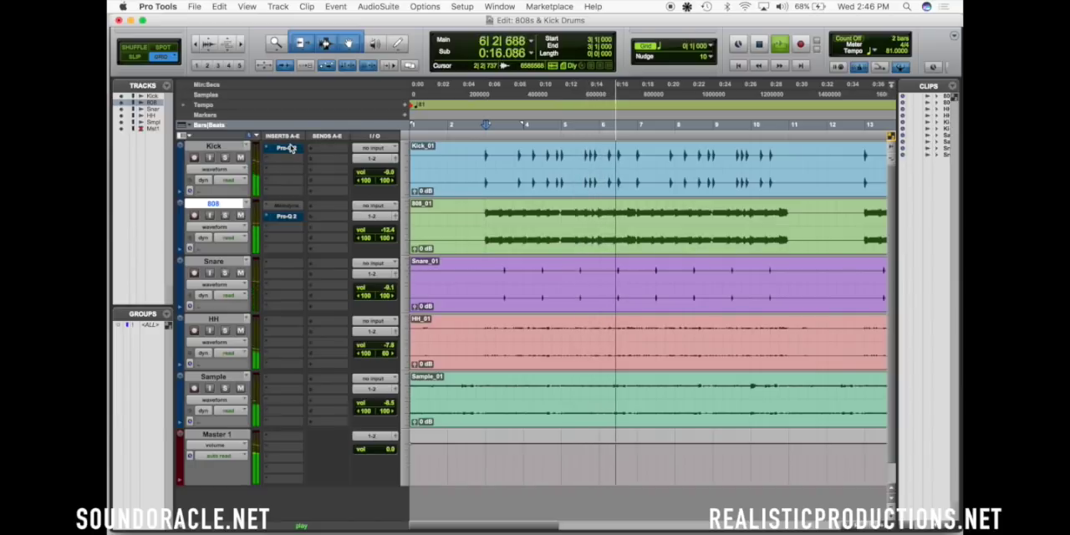
{"action": "left_click", "coordinate": [292, 148], "text": "alt+super"}
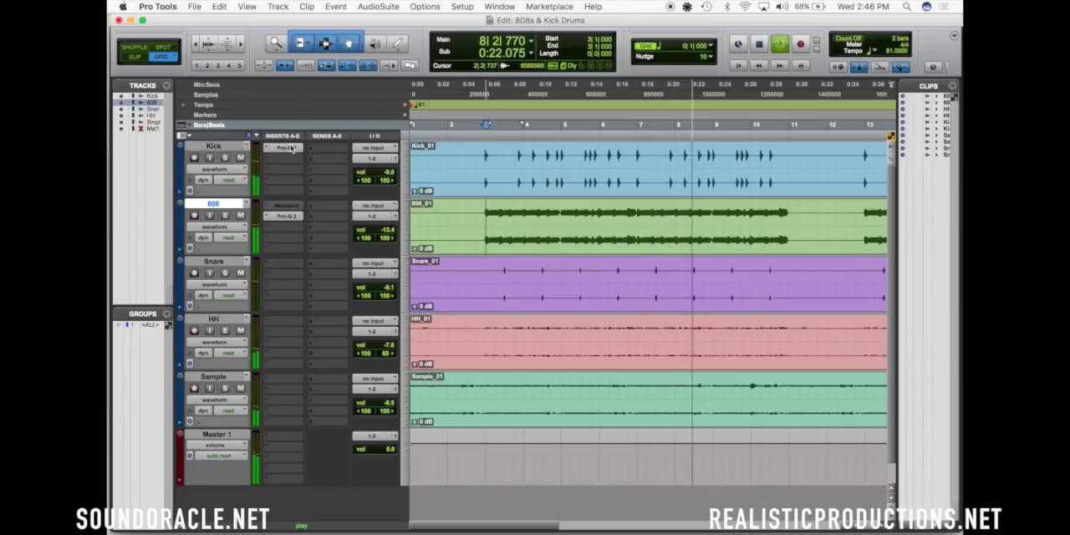
{"action": "key", "text": "space"}
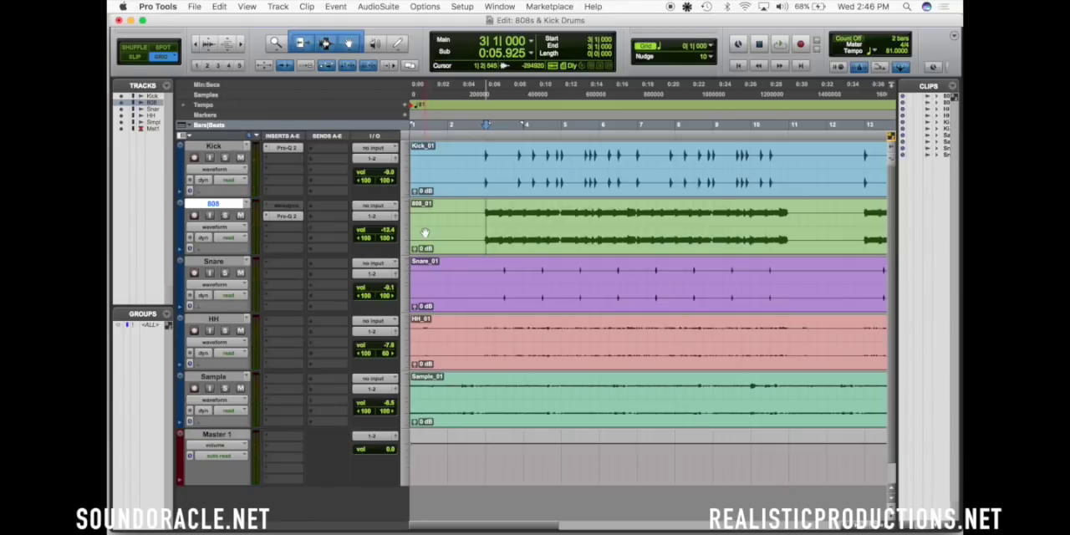
Lower the 808 track's volume to -16.4 dB and place the edit cursor at the 808's start at bar 3
{"action": "left_click", "coordinate": [387, 232]}
{"action": "left_click", "coordinate": [483, 155]}
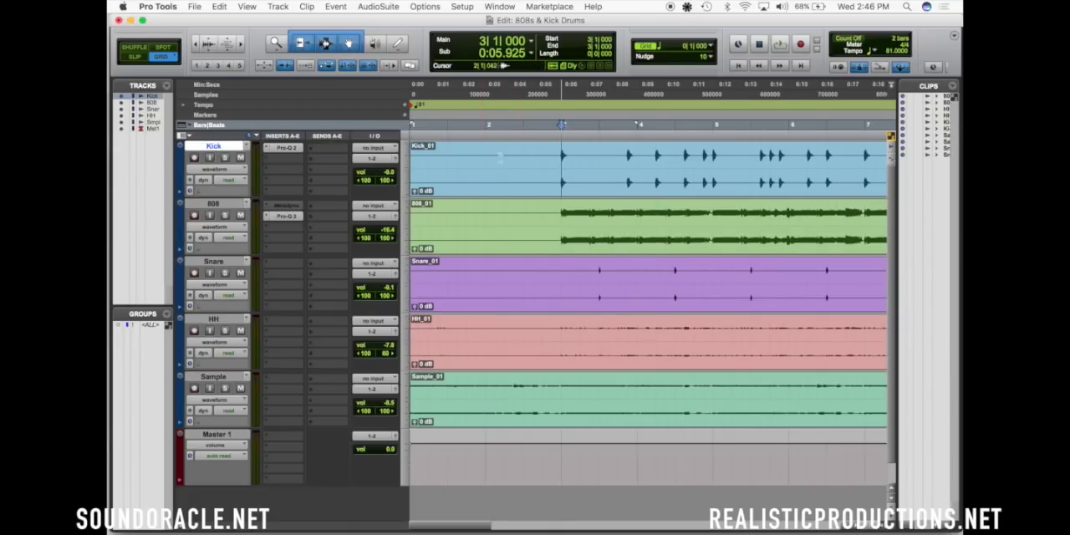
{"action": "key", "text": "super+bracketright"}
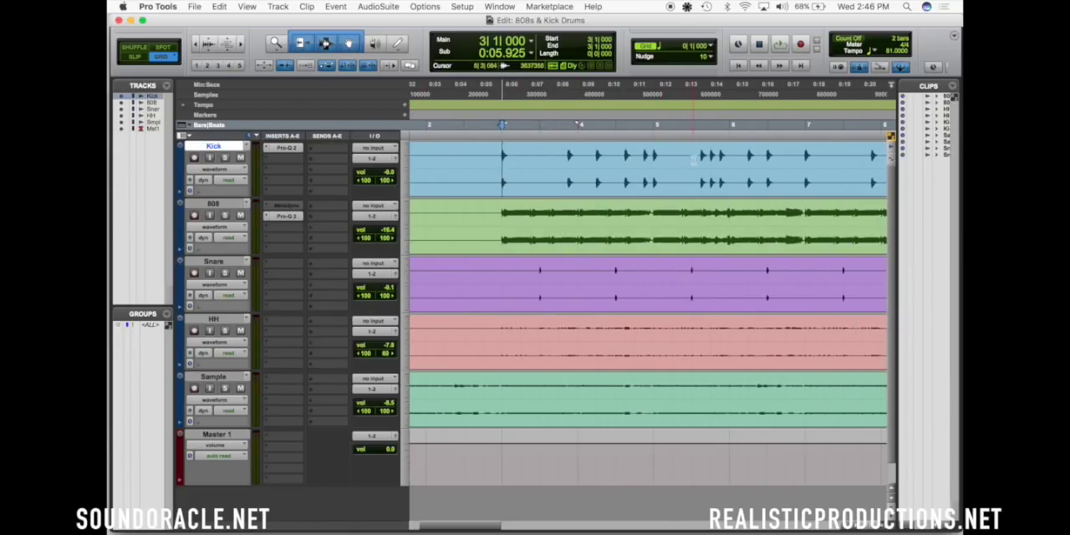
{"action": "left_click", "coordinate": [693, 159]}
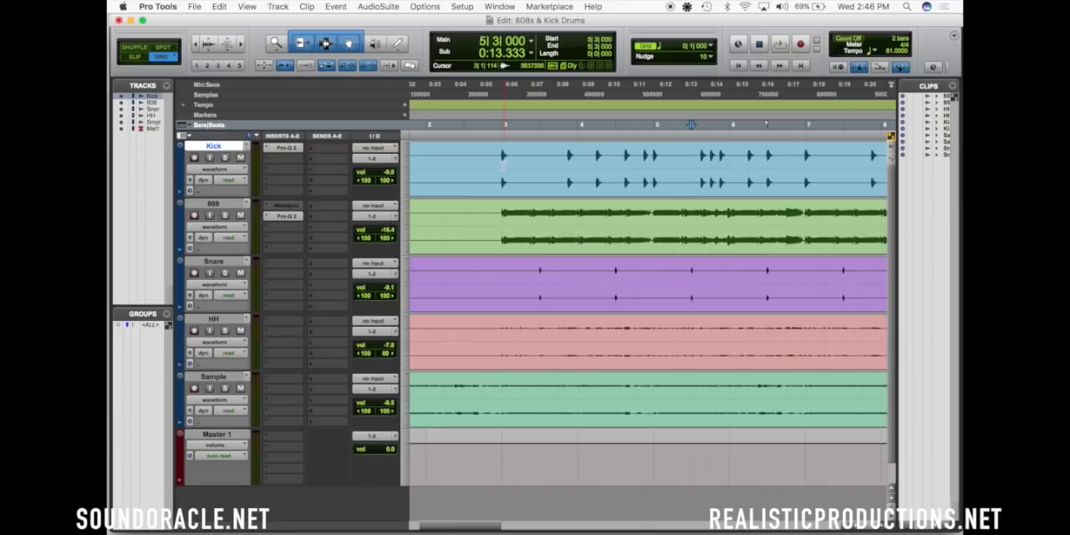
{"action": "left_click", "coordinate": [499, 218]}
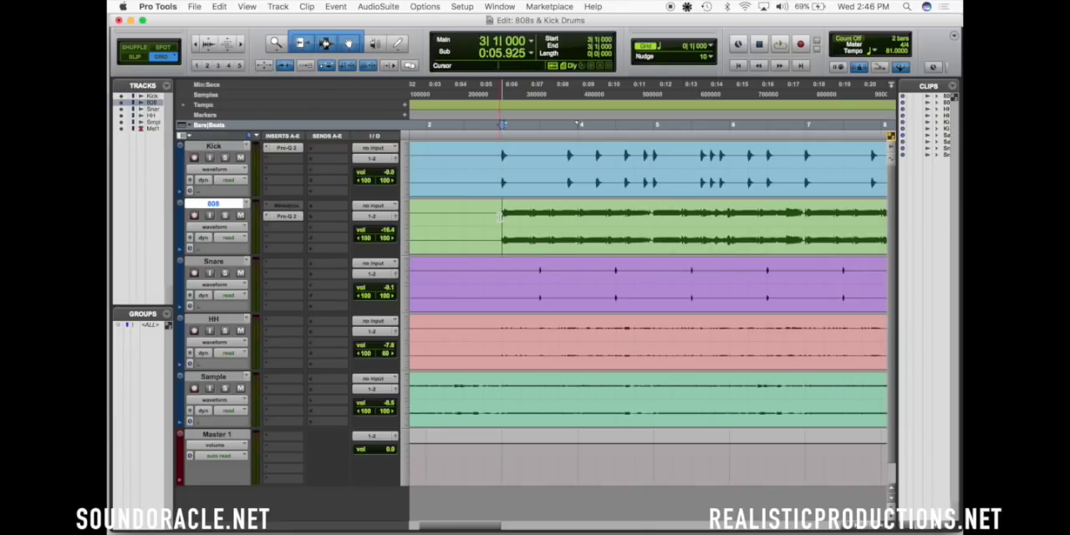
Add a send on the Kick track to Bus 11 and set its level to 0.0 dB
{"action": "left_click", "coordinate": [332, 149]}
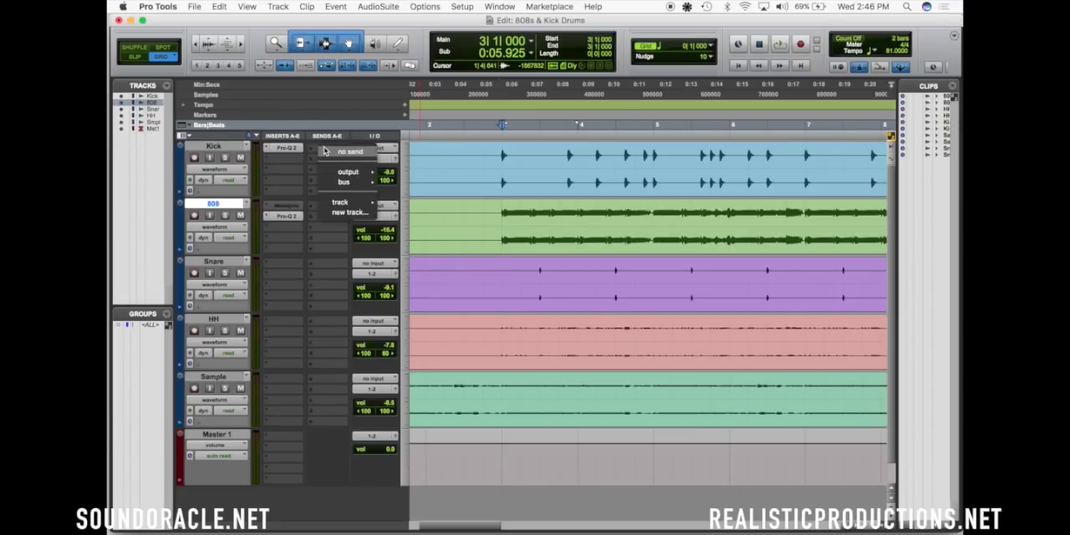
{"action": "mouse_move", "coordinate": [351, 189]}
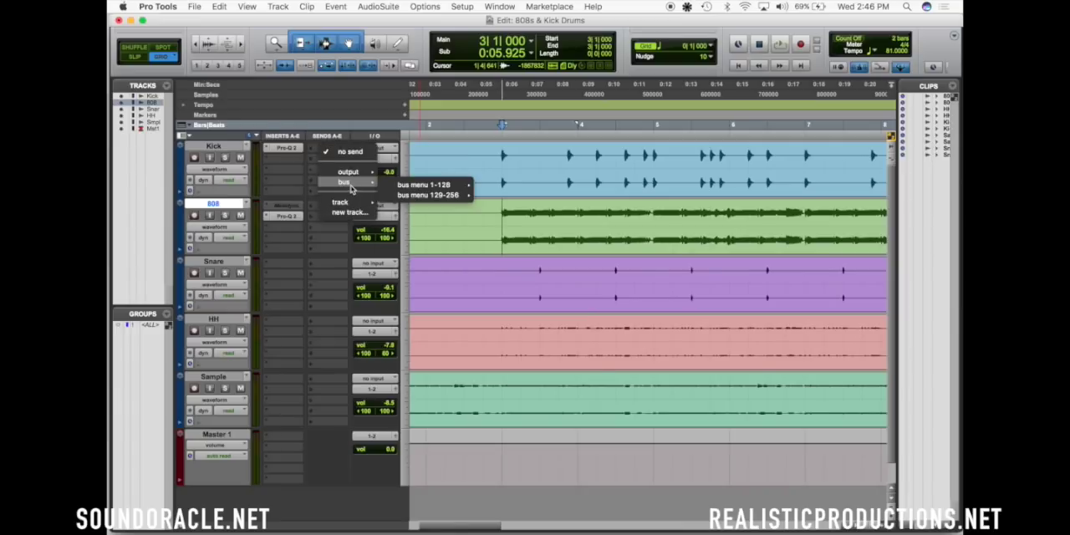
{"action": "left_click", "coordinate": [507, 177]}
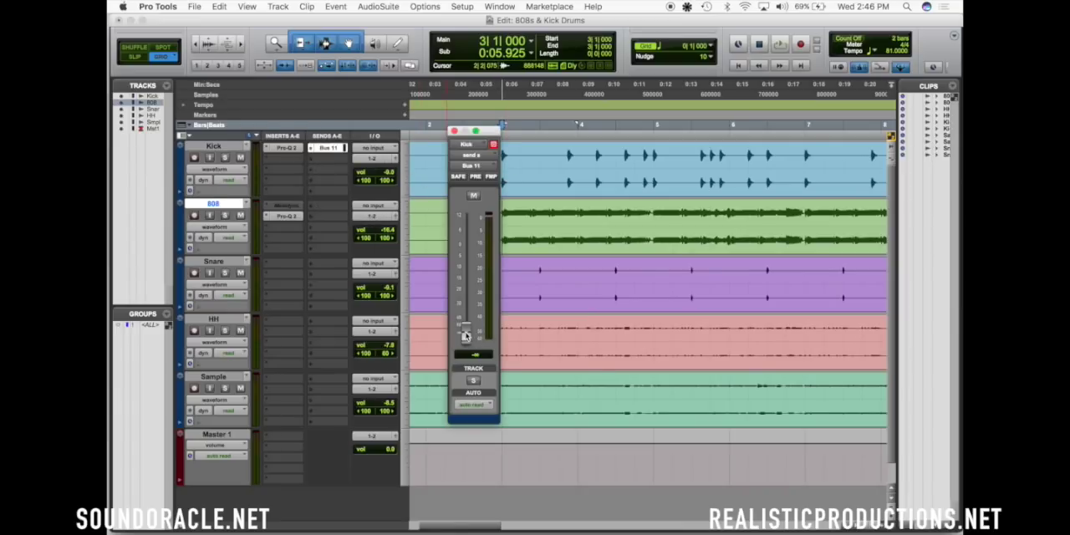
{"action": "left_click", "coordinate": [466, 336], "text": "alt"}
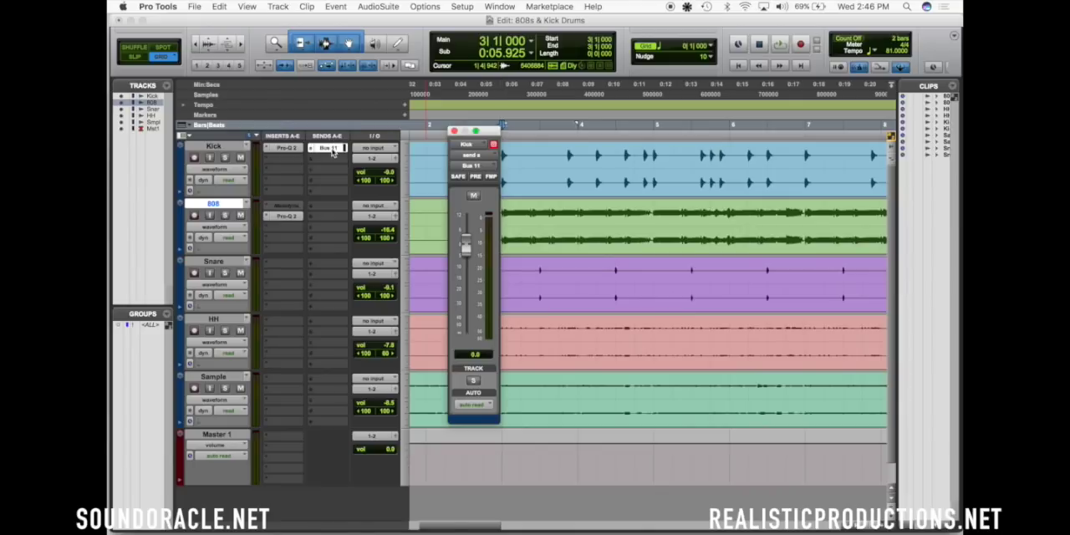
Rename the Kick track's send bus as KickMB
{"action": "right_click", "coordinate": [331, 151]}
{"action": "left_click", "coordinate": [349, 182]}
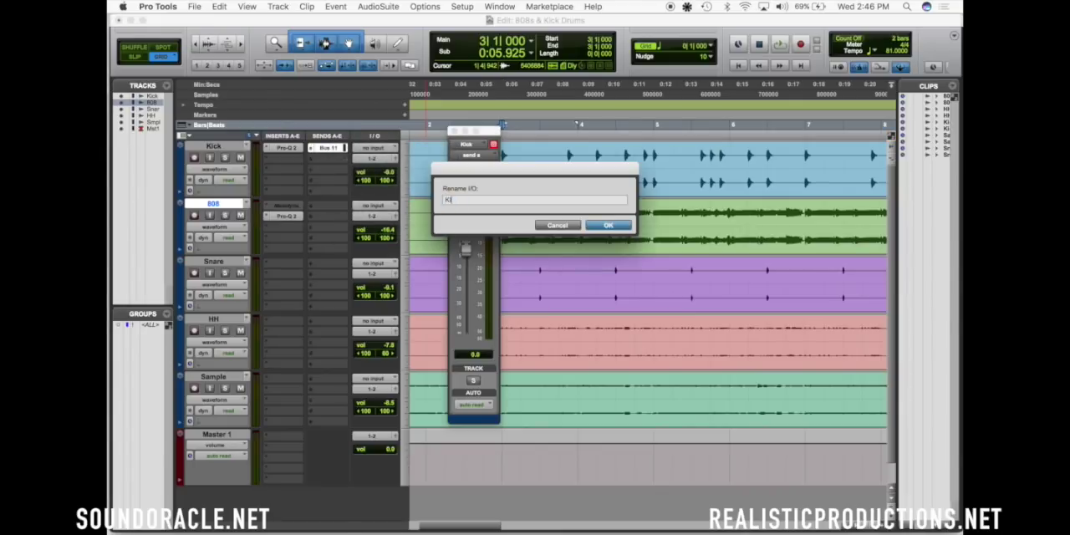
{"action": "key", "text": "Return"}
Insert the stereo FabFilter Pro-MB after the EQ on the 808 track and close the Kick send's fader window
{"action": "left_click", "coordinate": [292, 234]}
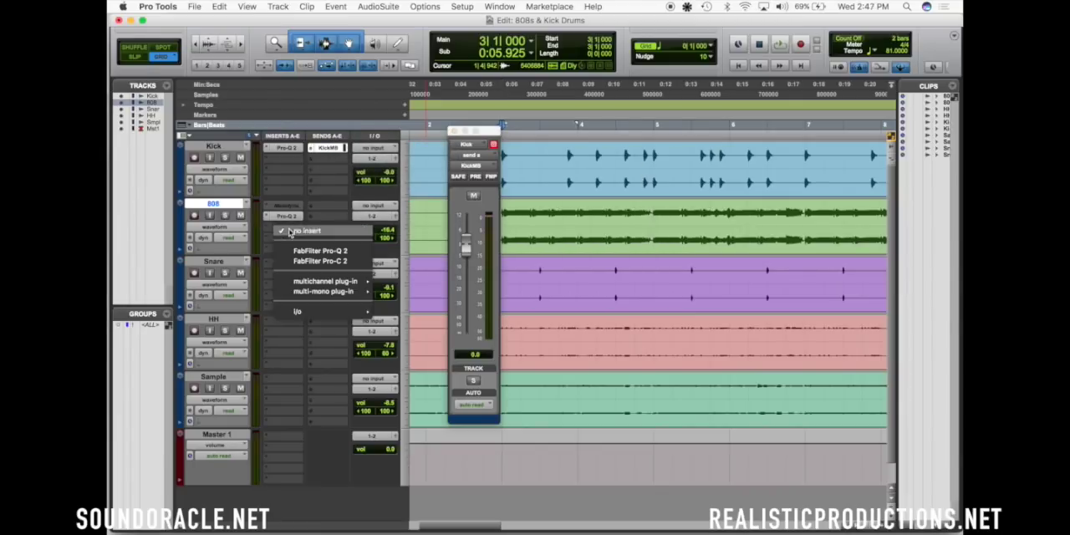
{"action": "mouse_move", "coordinate": [335, 284]}
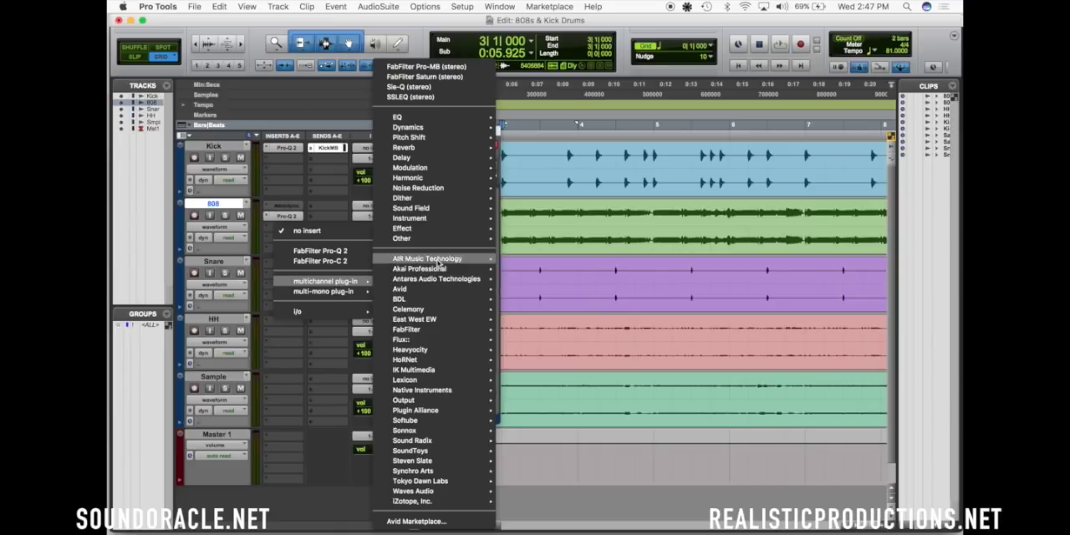
{"action": "left_click", "coordinate": [443, 67]}
{"action": "left_click_drag", "start_coordinate": [374, 58], "coordinate": [584, 59]}
{"action": "left_click", "coordinate": [453, 131]}
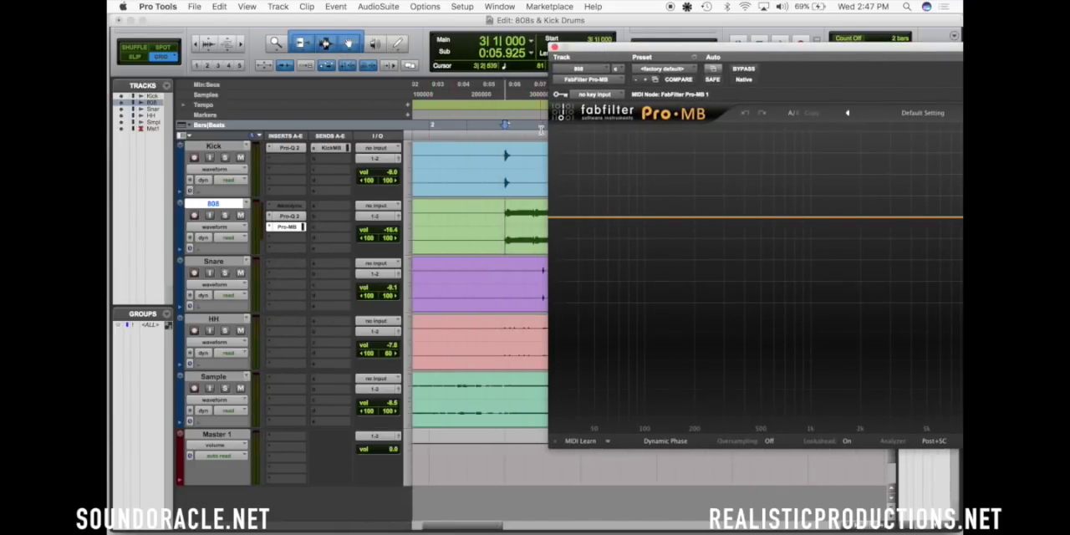
Set the key input of the 808's Pro-MB to the KickMB bus
{"action": "left_click", "coordinate": [601, 96]}
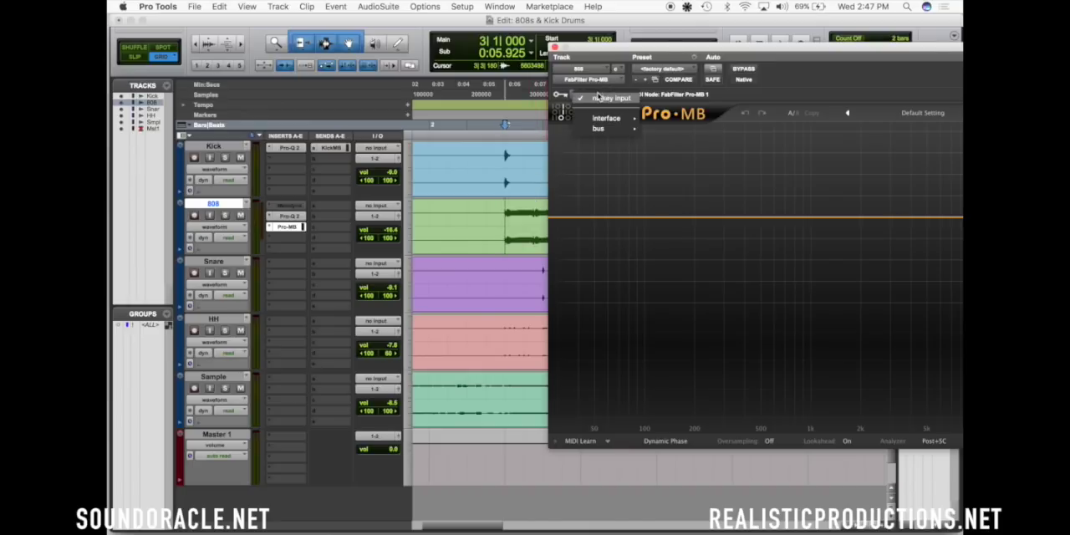
{"action": "left_click", "coordinate": [598, 98]}
{"action": "left_click", "coordinate": [575, 98]}
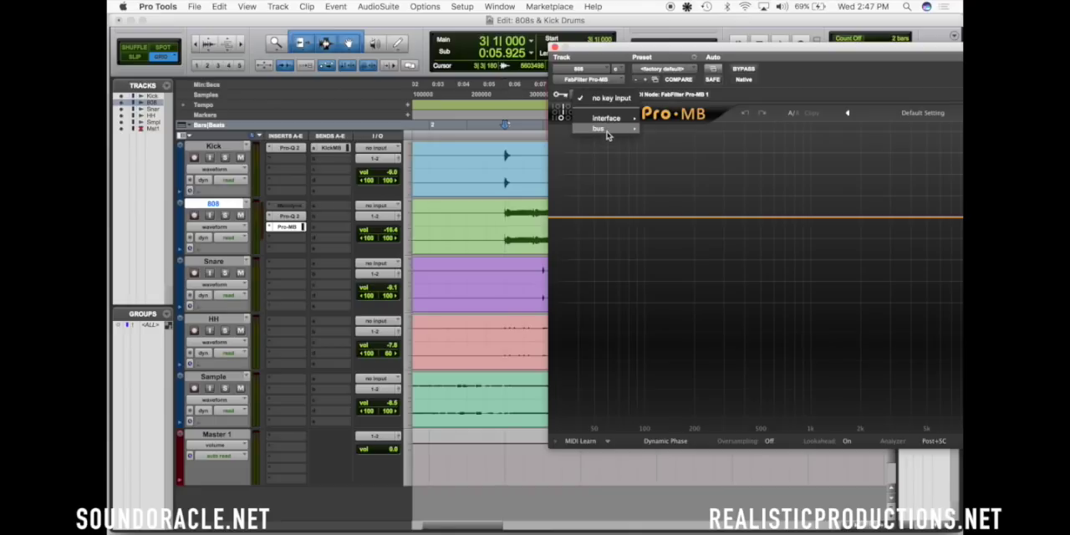
{"action": "mouse_move", "coordinate": [605, 130]}
{"action": "mouse_move", "coordinate": [721, 139]}
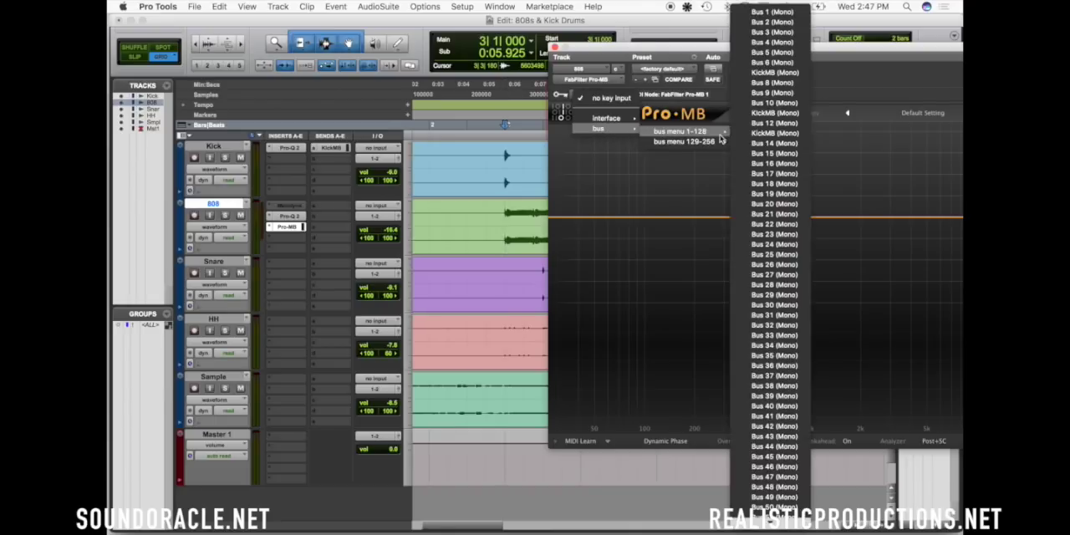
{"action": "left_click", "coordinate": [773, 112]}
Check that the Kick's send and the Pro-MB key input use the same KickMB bus
{"action": "left_click", "coordinate": [331, 148]}
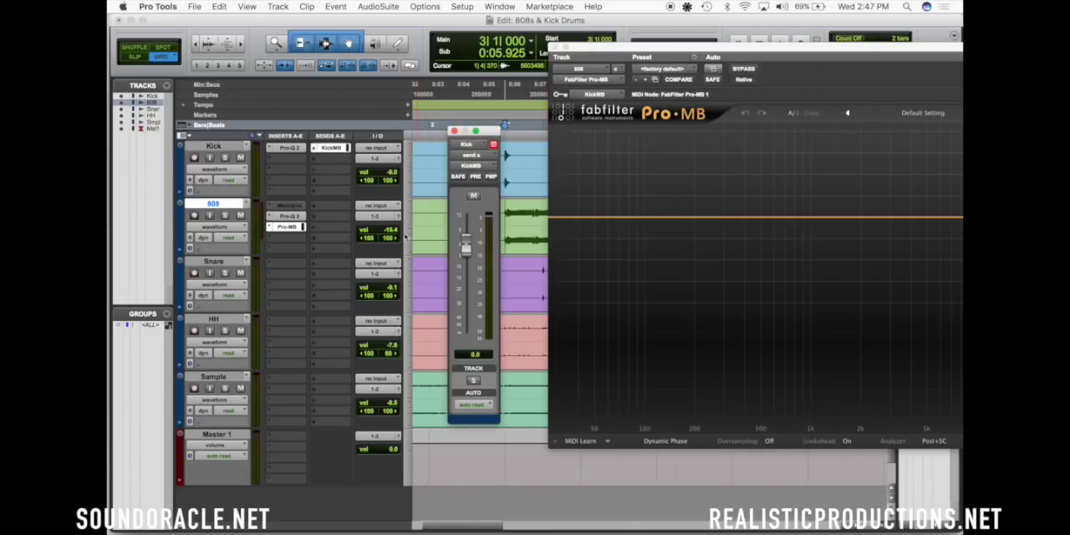
{"action": "left_click", "coordinate": [454, 132]}
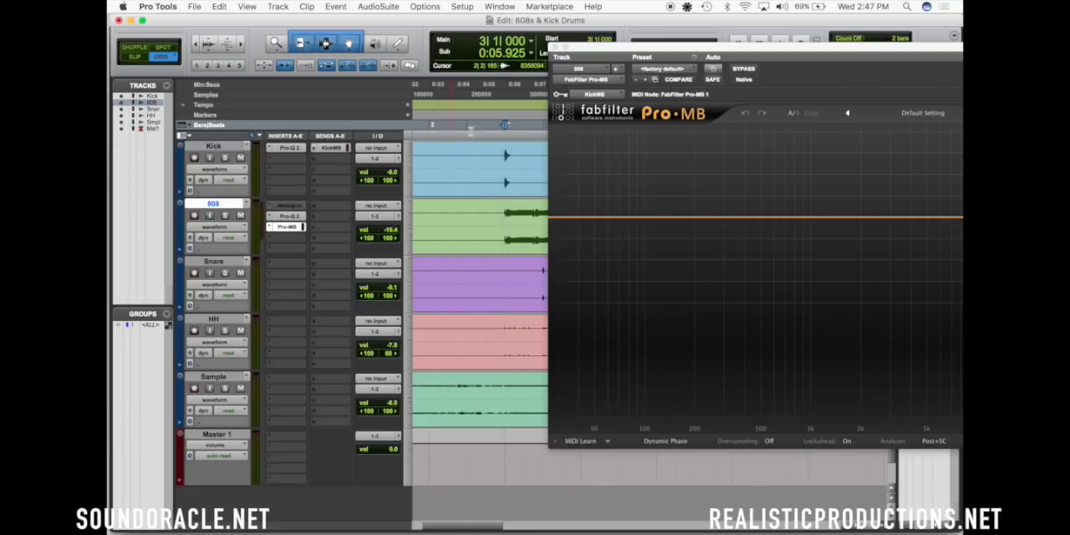
{"action": "left_click", "coordinate": [589, 99]}
{"action": "mouse_move", "coordinate": [685, 109]}
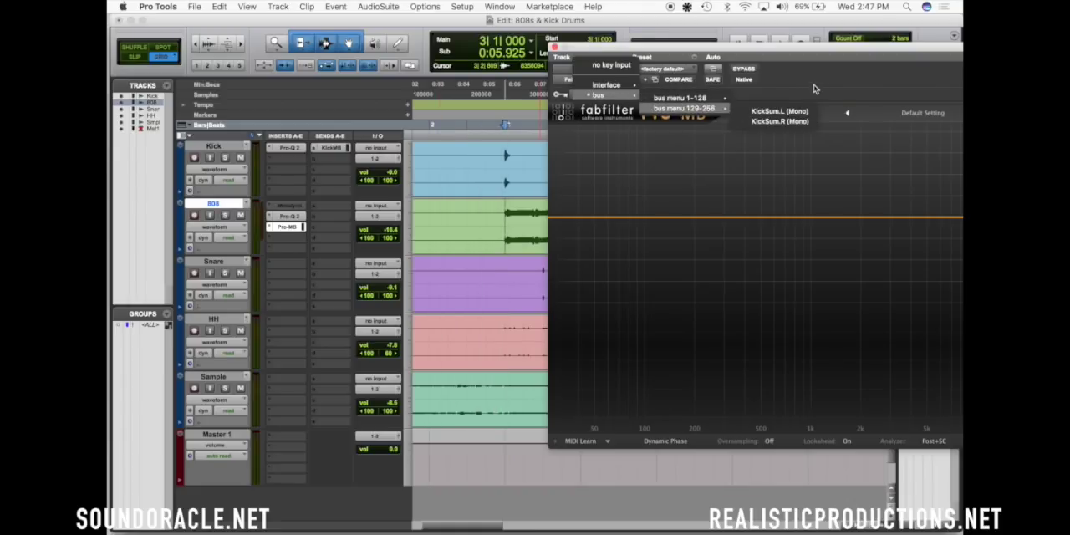
{"action": "left_click", "coordinate": [343, 158]}
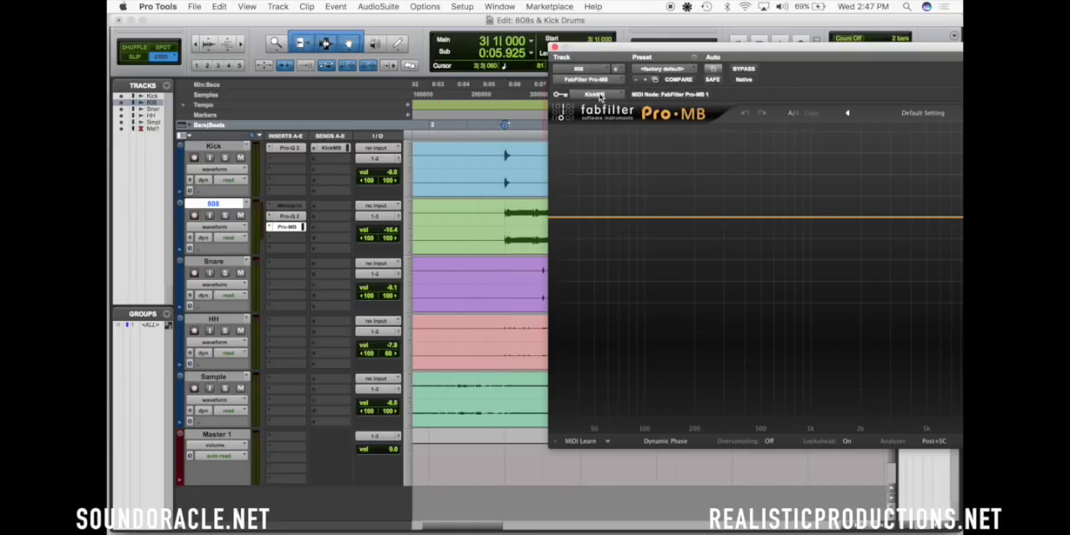
{"action": "left_click", "coordinate": [600, 98]}
{"action": "mouse_move", "coordinate": [599, 95]}
{"action": "mouse_move", "coordinate": [679, 98]}
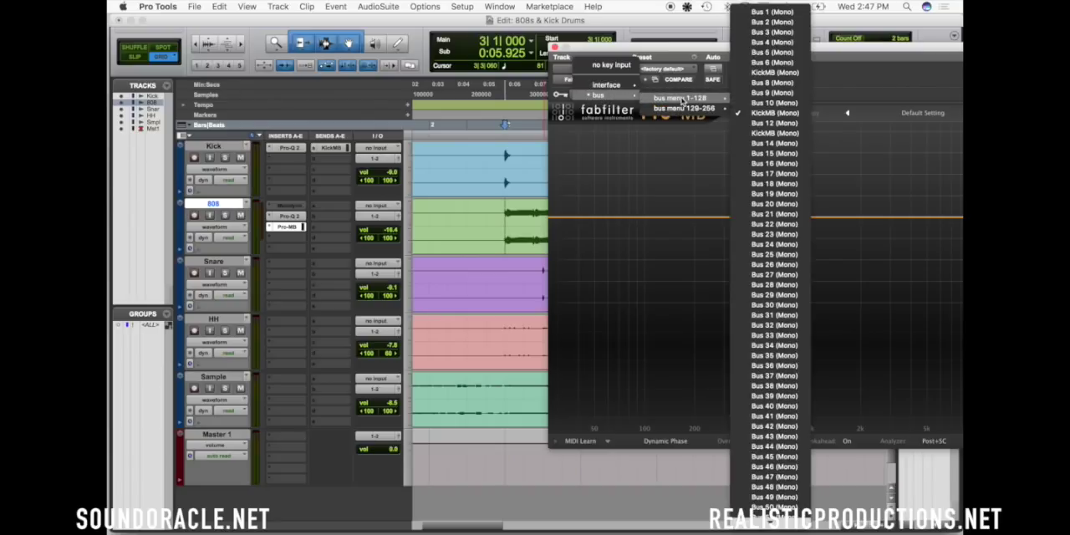
{"action": "left_click", "coordinate": [874, 93]}
Add a compression band in the low frequencies of Pro-MB and switch its side chain to external
{"action": "left_click_drag", "start_coordinate": [857, 47], "coordinate": [658, 32]}
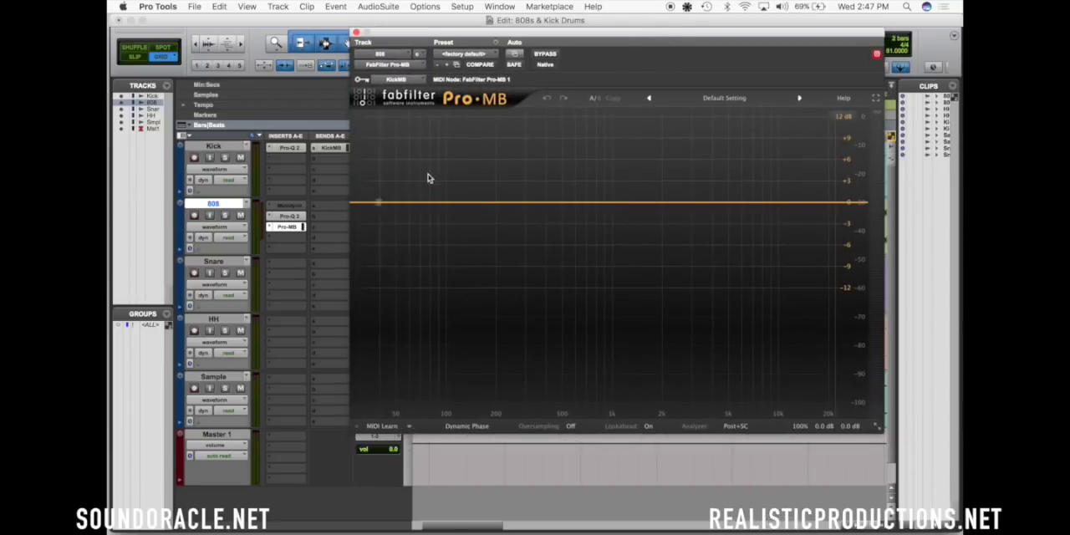
{"action": "left_click", "coordinate": [469, 198]}
{"action": "left_click", "coordinate": [626, 358]}
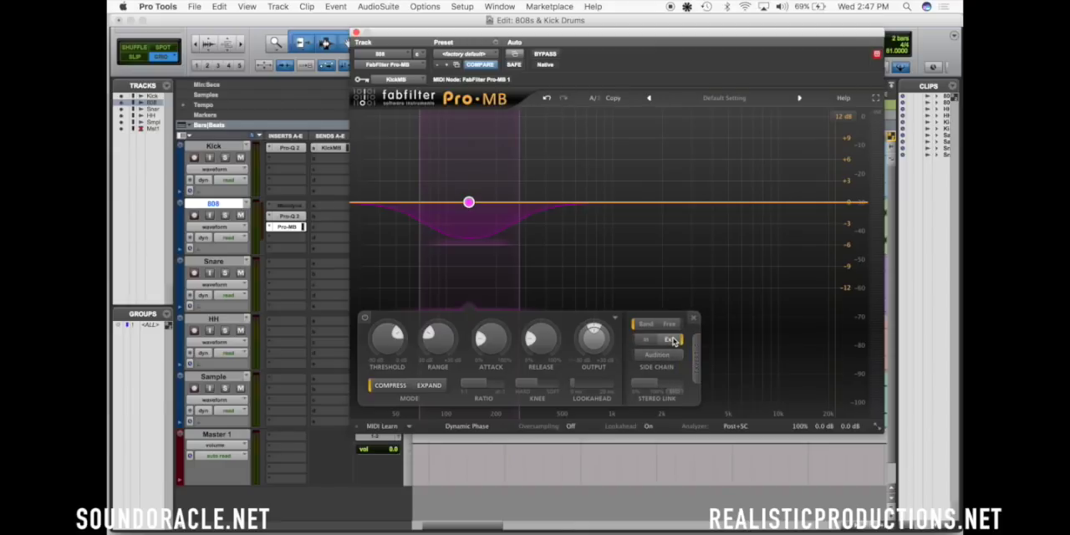
Solo the Kick and 808 tracks and place the edit cursor on the Kick track at bar 3
{"action": "left_click_drag", "start_coordinate": [404, 35], "coordinate": [682, 40]}
{"action": "left_click", "coordinate": [225, 158]}
{"action": "left_click", "coordinate": [502, 153]}
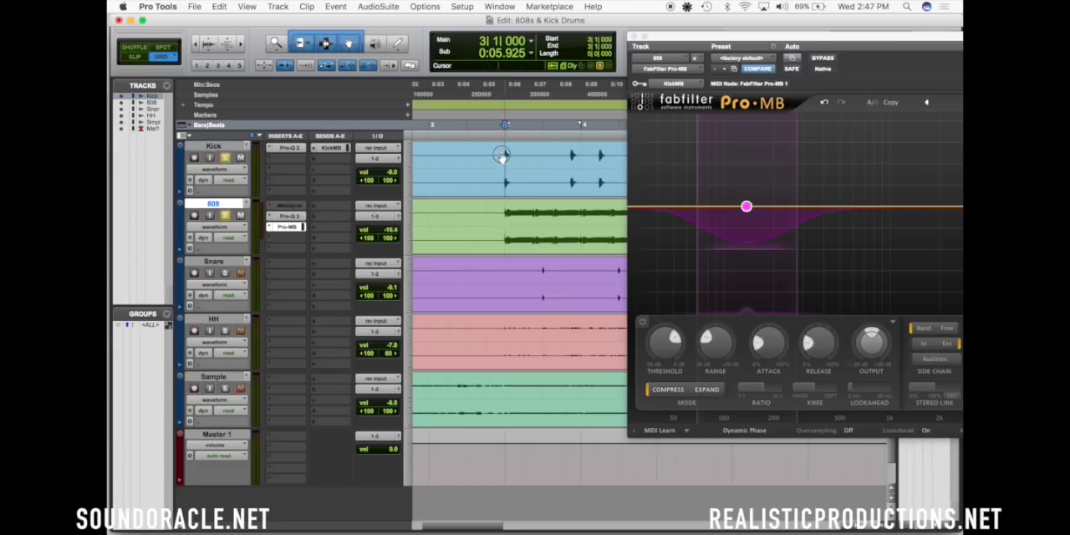
Narrow the Pro-MB band by raising its low edge and shift the band up to about 220 Hz
{"action": "left_click", "coordinate": [695, 205]}
{"action": "left_click_drag", "start_coordinate": [696, 206], "coordinate": [734, 207]}
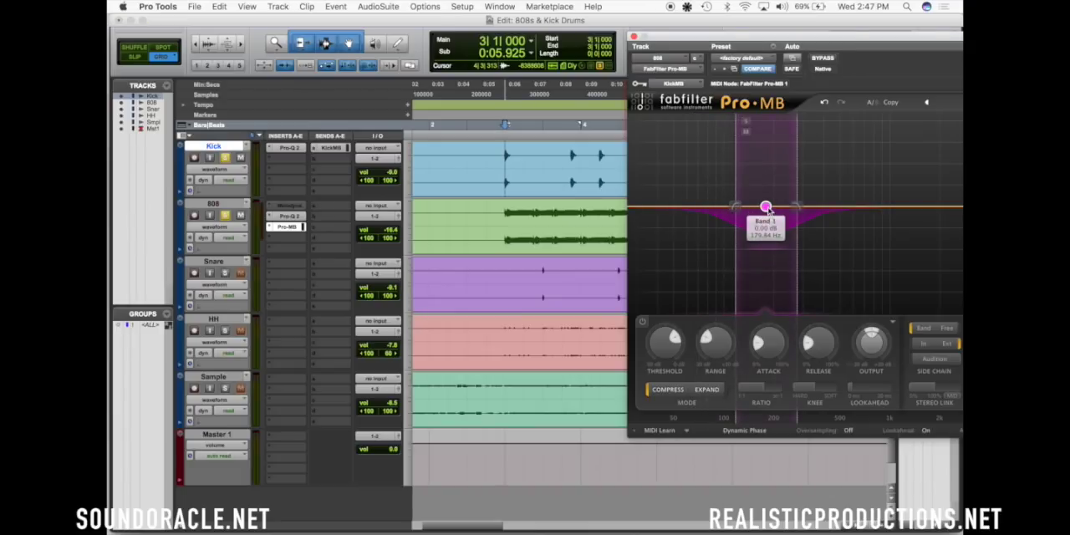
{"action": "left_click_drag", "start_coordinate": [766, 207], "coordinate": [781, 206]}
Select the group of three kick hits from bar 5 beat 3 and play it with Pro-MB in view
{"action": "scroll", "coordinate": [574, 196], "scroll_direction": "right", "scroll_amount": 5}
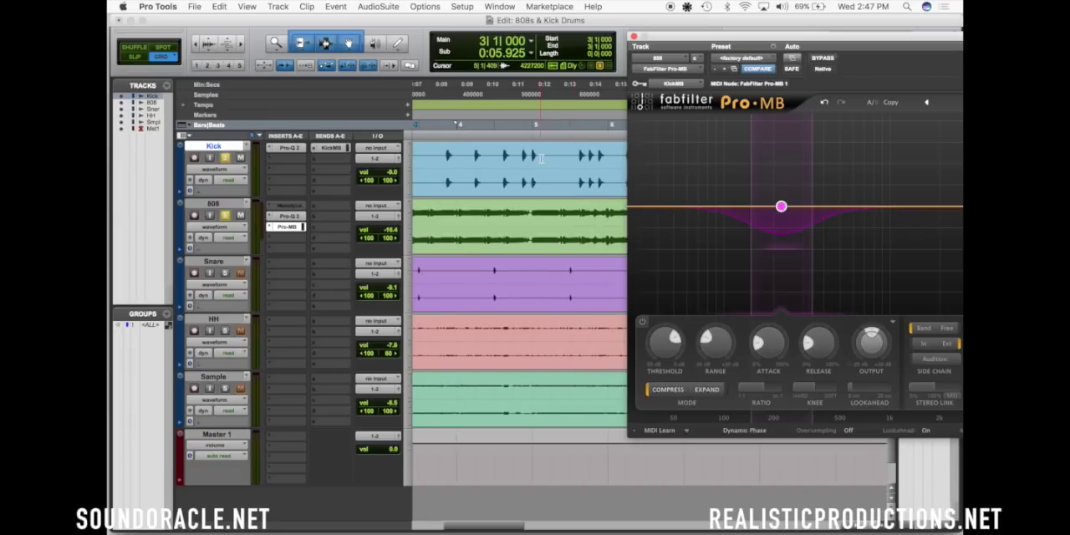
{"action": "left_click_drag", "start_coordinate": [568, 151], "coordinate": [616, 156]}
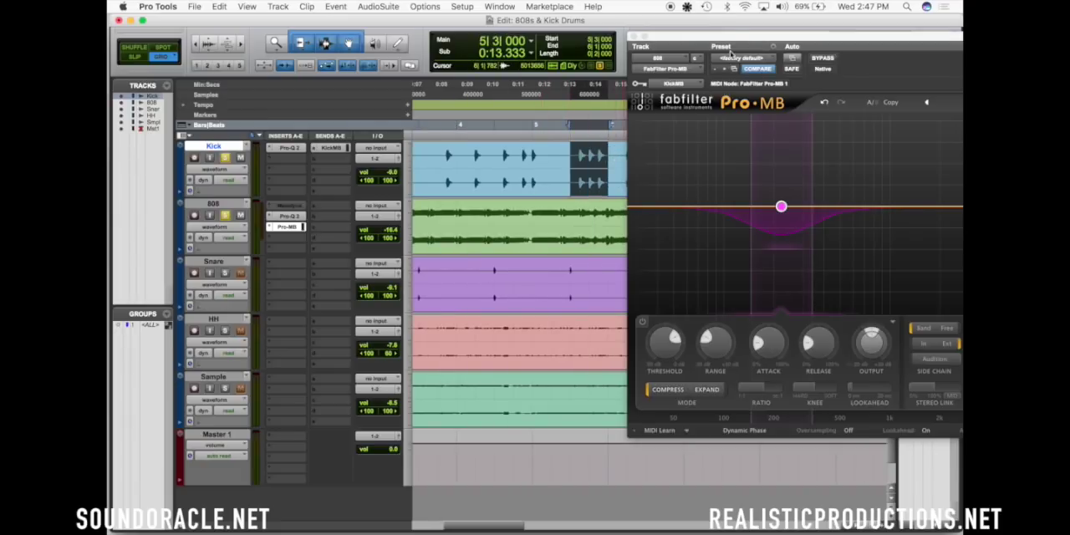
{"action": "left_click_drag", "start_coordinate": [734, 38], "coordinate": [500, 25]}
{"action": "key", "text": "space"}
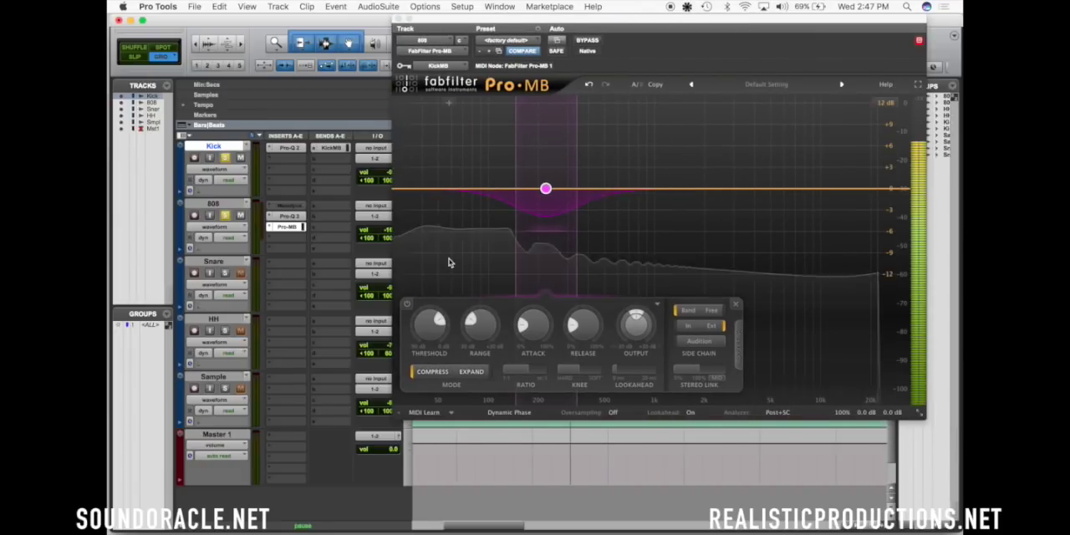
Set the Pro-MB band to span about 80 to 270 Hz and lower its threshold below -23 dB during playback
{"action": "left_click_drag", "start_coordinate": [545, 188], "coordinate": [469, 188]}
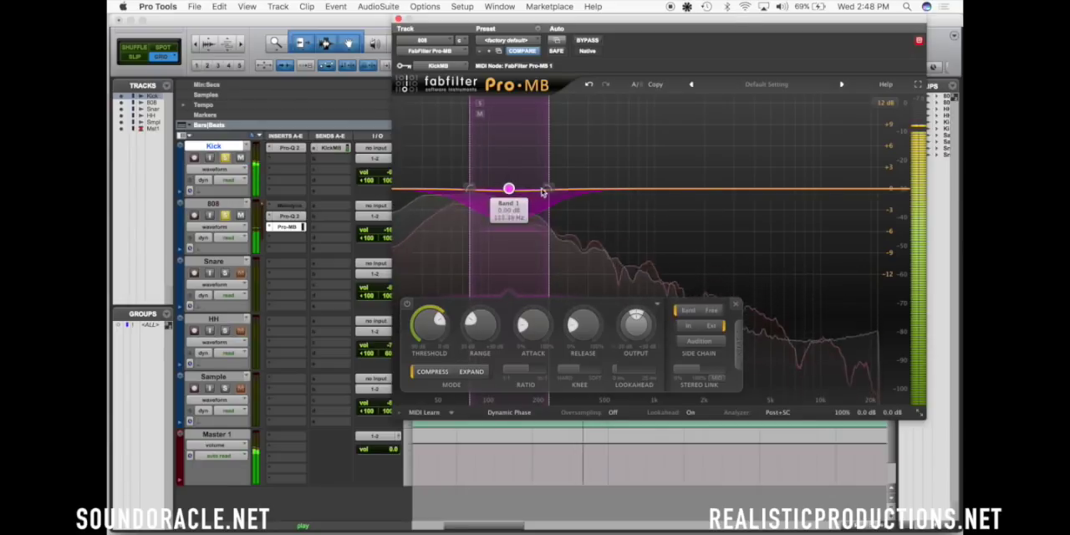
{"action": "left_click_drag", "start_coordinate": [551, 191], "coordinate": [561, 189]}
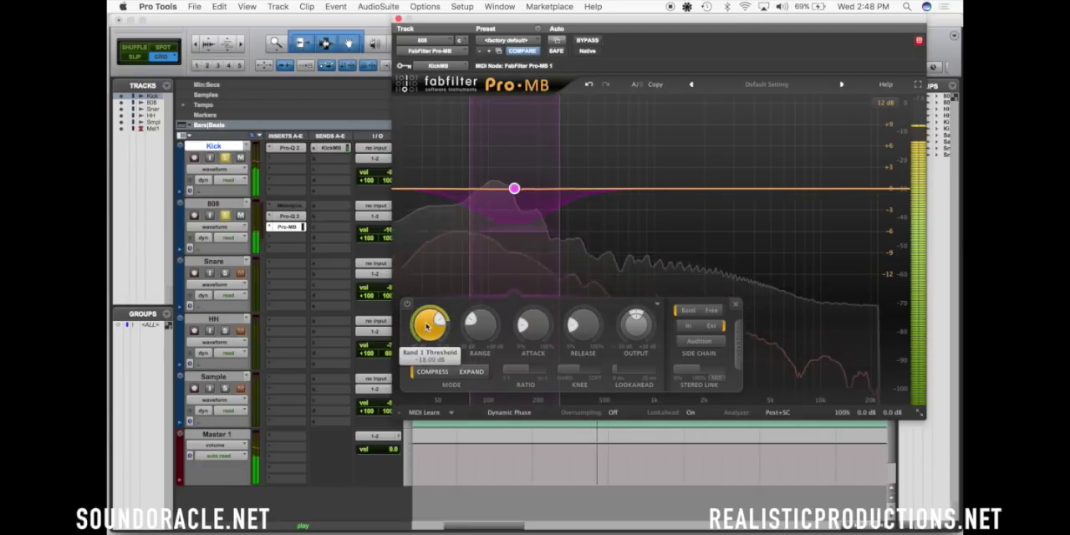
{"action": "scroll", "coordinate": [427, 326], "scroll_direction": "down", "scroll_amount": 5}
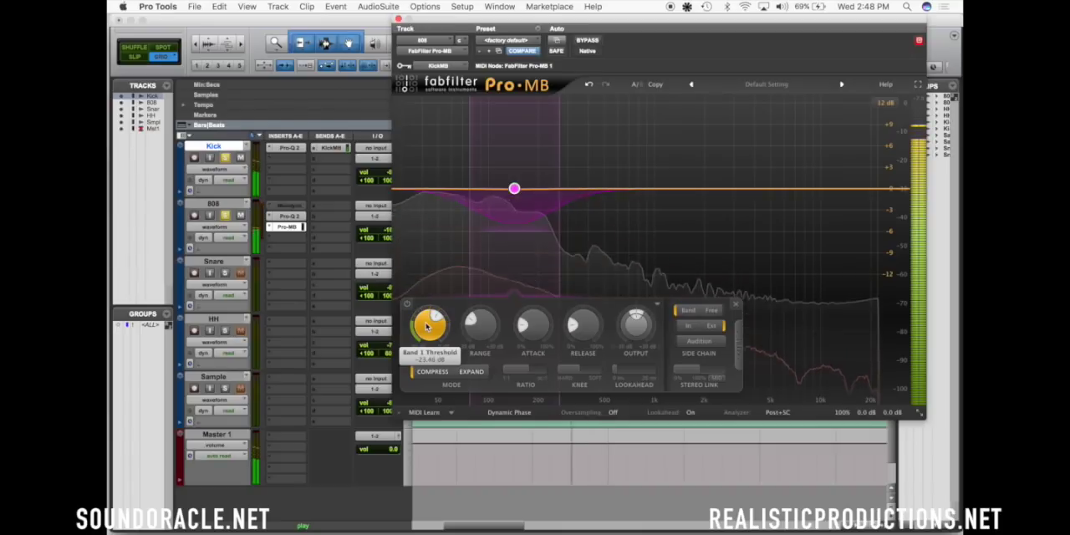
{"action": "scroll", "coordinate": [427, 327], "scroll_direction": "down", "scroll_amount": 2}
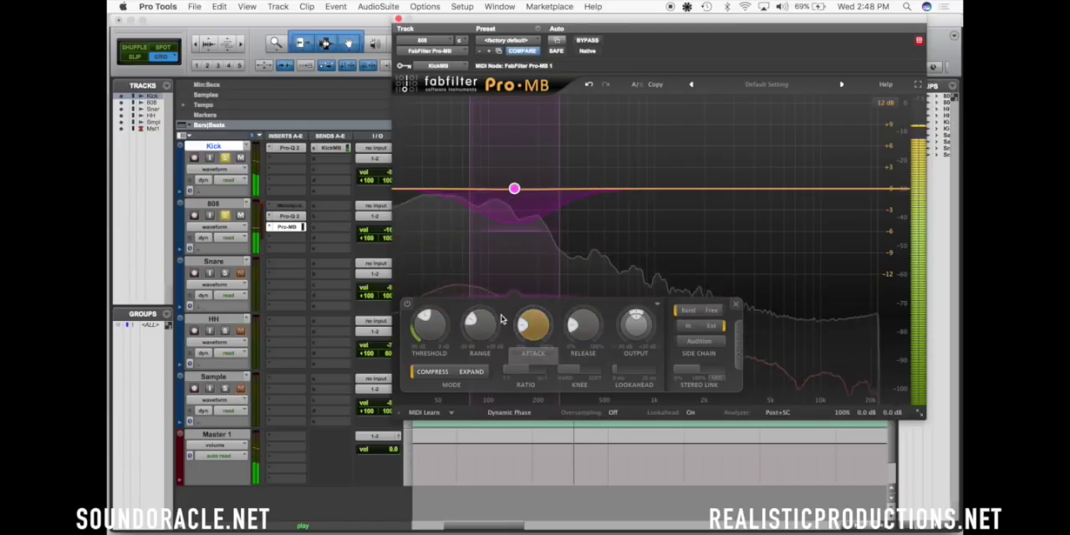
Zoom the timeline out and play the soloed Kick and 808 from bar 3 to hear the side-chained compression
{"action": "left_click_drag", "start_coordinate": [484, 18], "coordinate": [739, 18]}
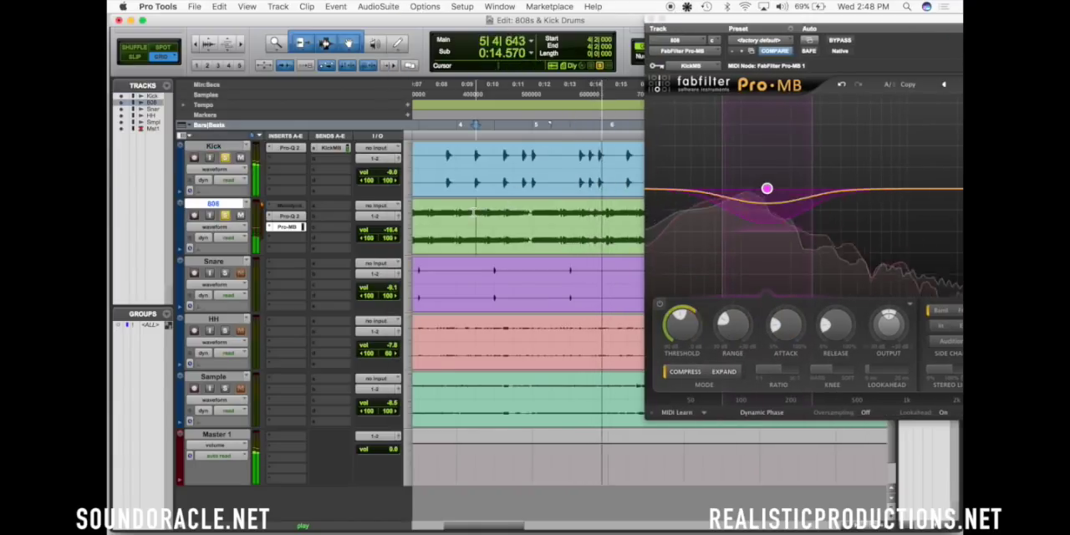
{"action": "left_click", "coordinate": [474, 213]}
{"action": "key", "text": "r"}
{"action": "key", "text": "space"}
{"action": "left_click", "coordinate": [489, 214]}
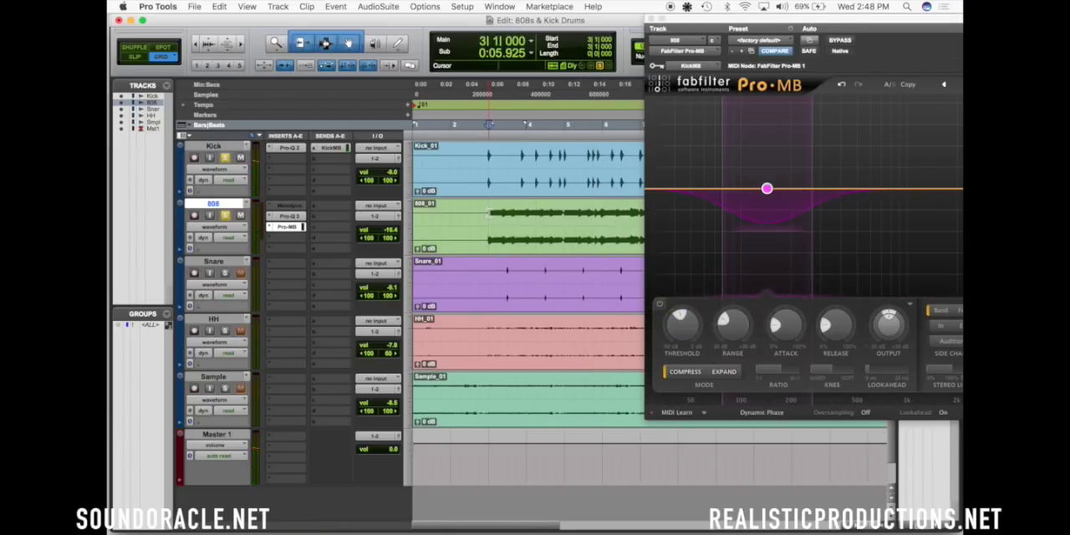
{"action": "left_click_drag", "start_coordinate": [783, 18], "coordinate": [694, 18]}
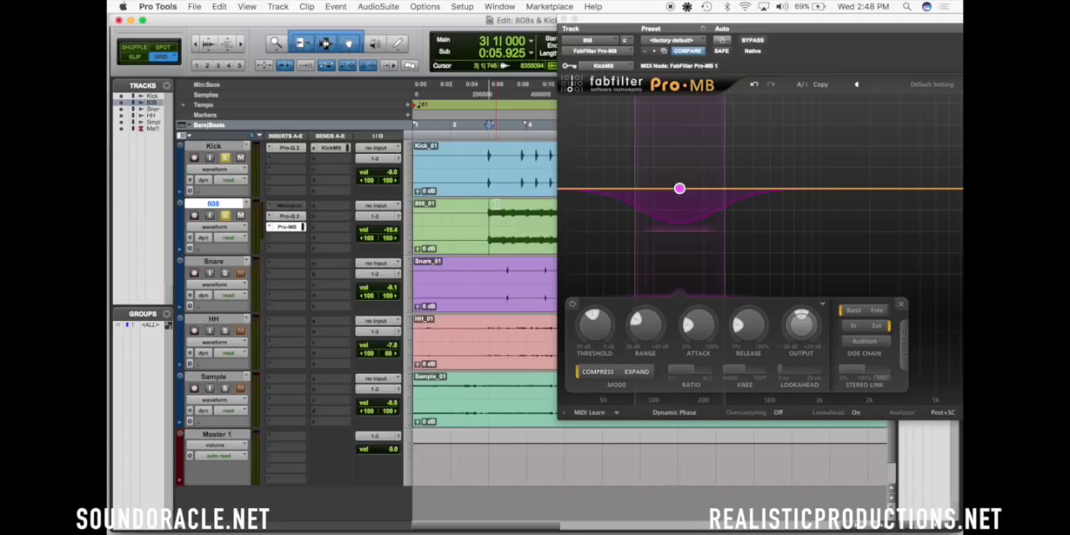
{"action": "key", "text": "space"}
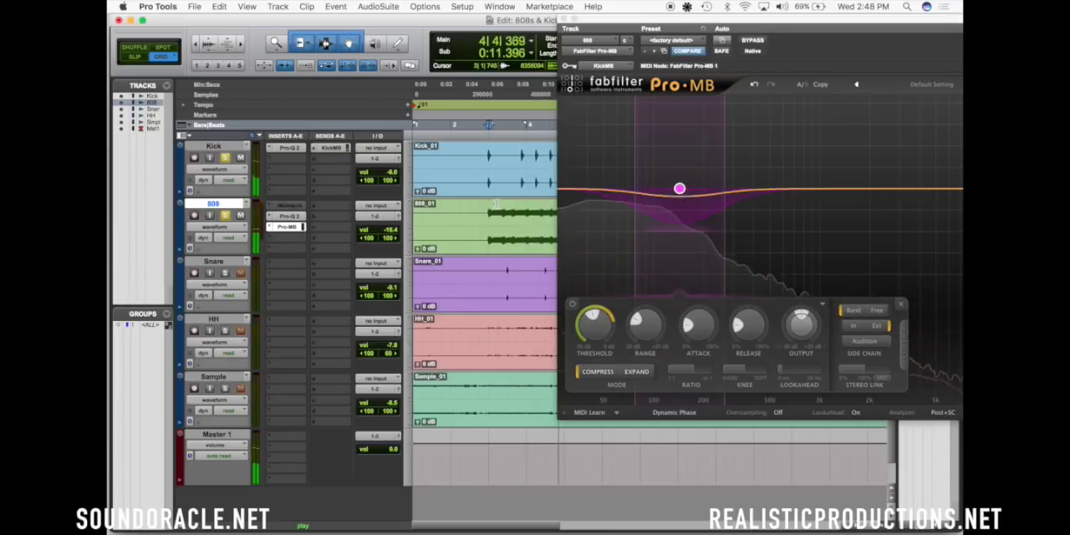
{"action": "key", "text": "space"}
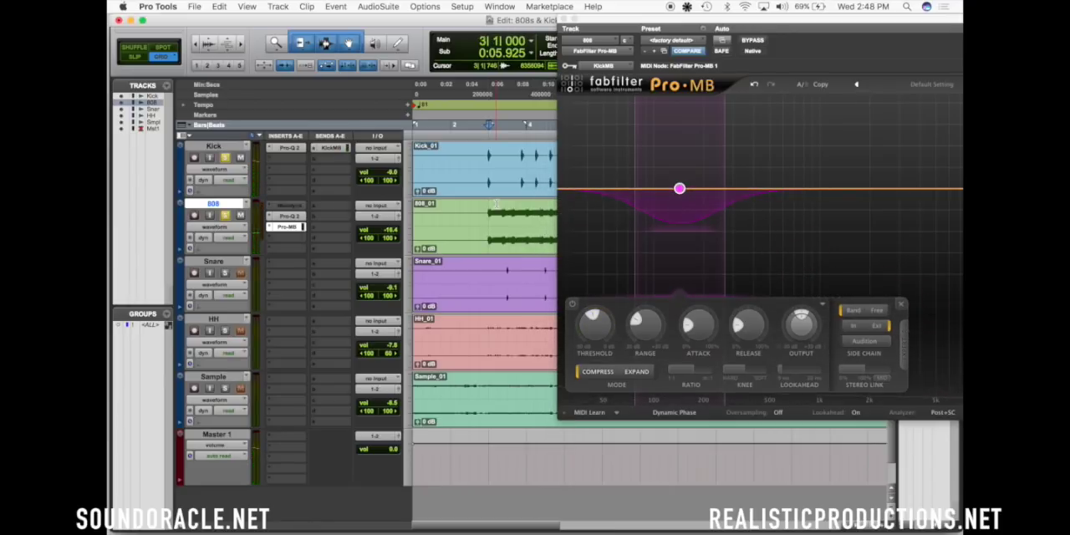
Play the soloed tracks from bar 3 beat 2 to hear the 808 between kick hits, then stop playback
{"action": "left_click", "coordinate": [501, 163]}
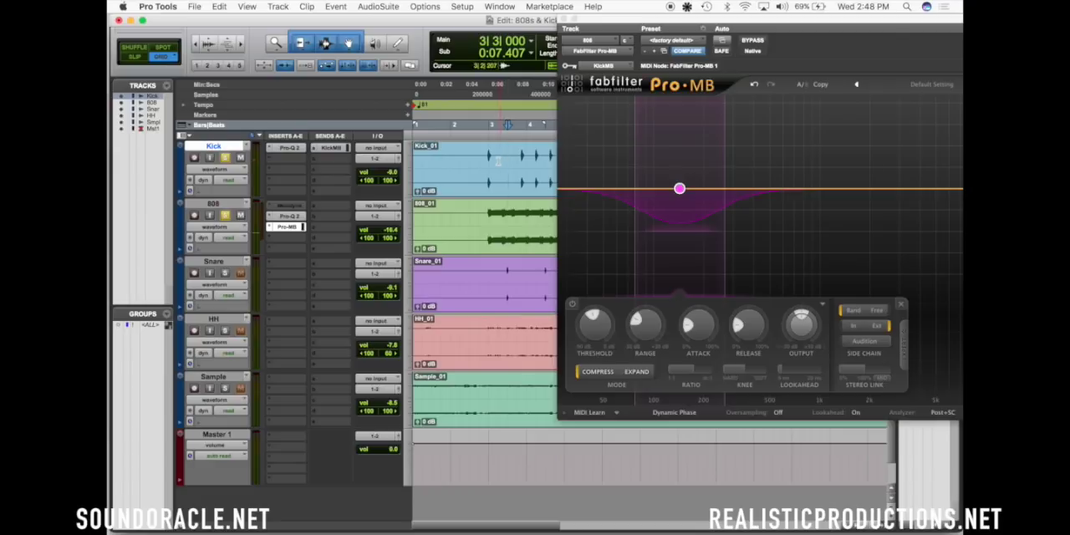
{"action": "key", "text": "space"}
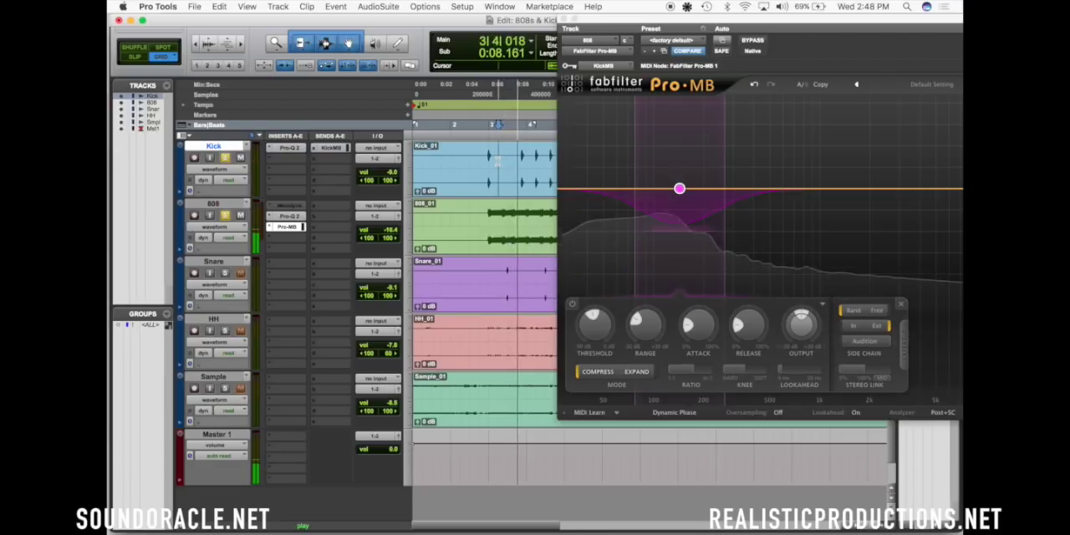
{"action": "key", "text": "space"}
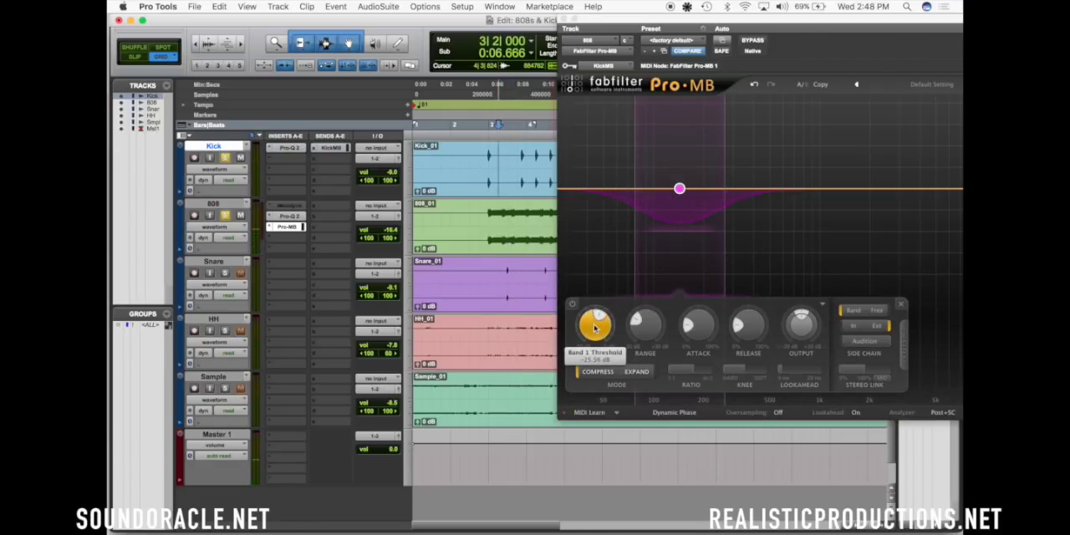
Play the soloed Kick and 808 from bar 2 beat 4, close the Pro-MB window, and stop playback
{"action": "left_click", "coordinate": [483, 216]}
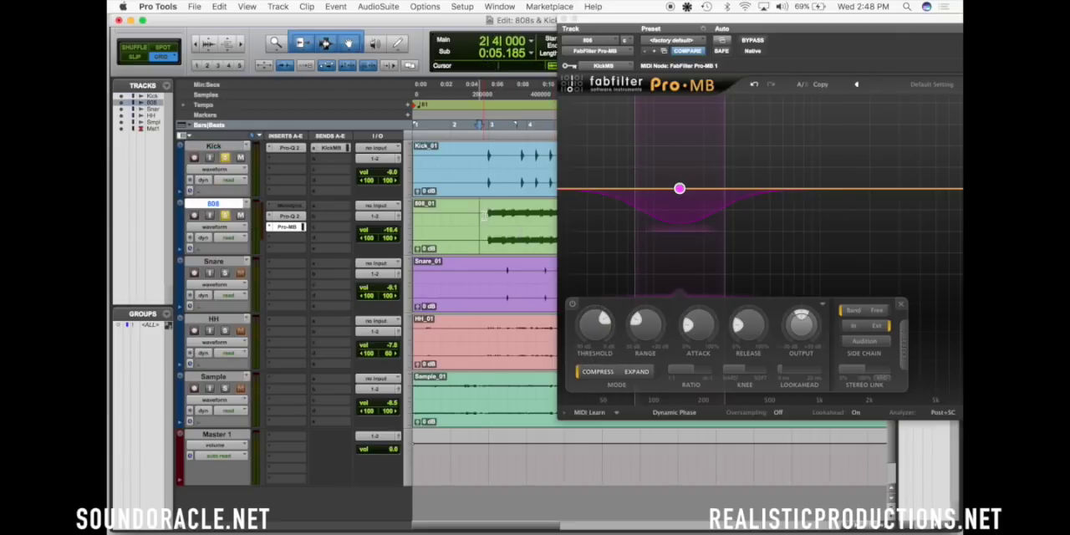
{"action": "key", "text": "space"}
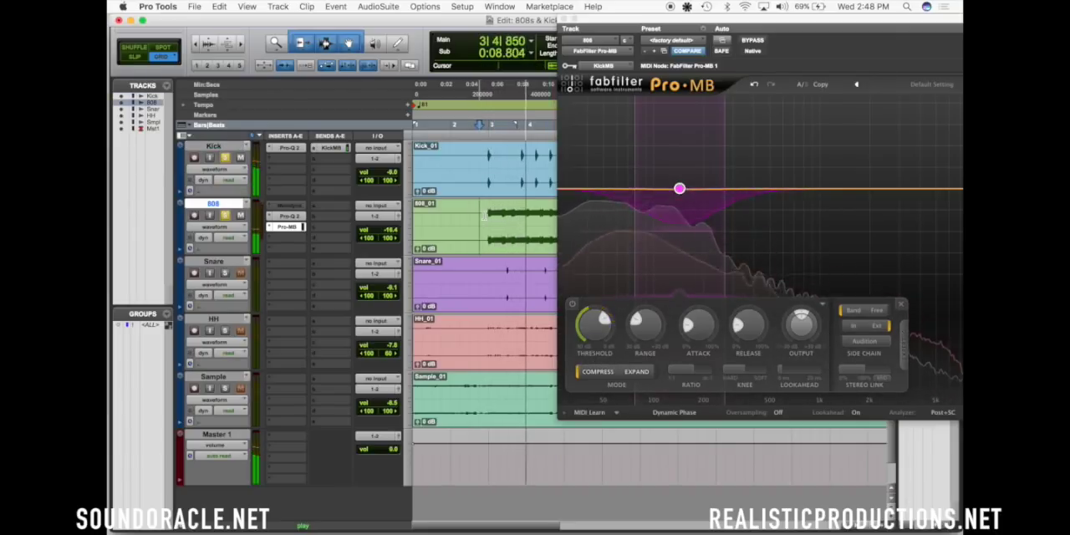
{"action": "left_click", "coordinate": [564, 20]}
{"action": "key", "text": "space"}
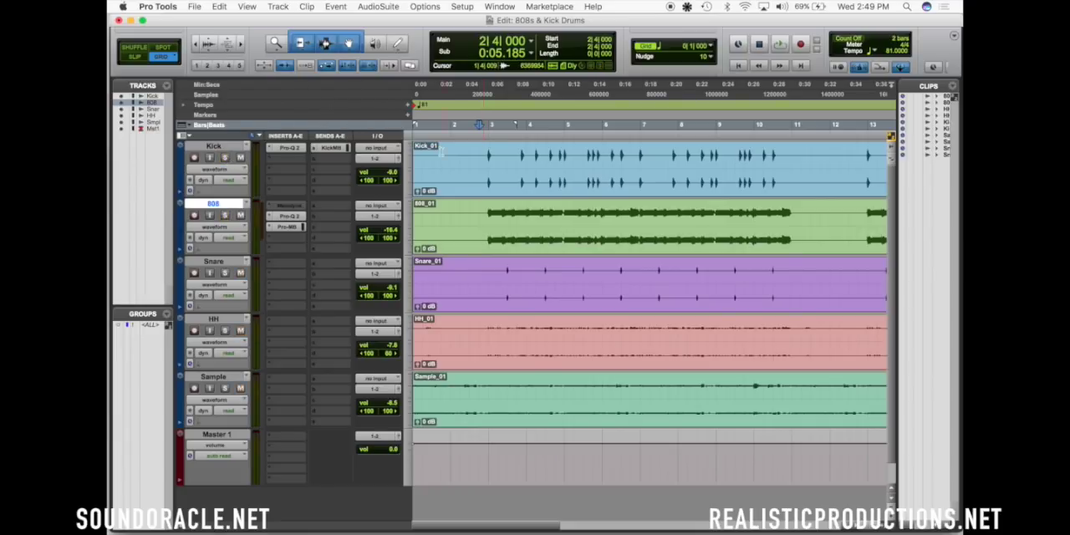
Play the full mix from bar 2 beat 4 and raise the 808 track's volume to -14.4 dB
{"action": "left_click", "coordinate": [479, 158]}
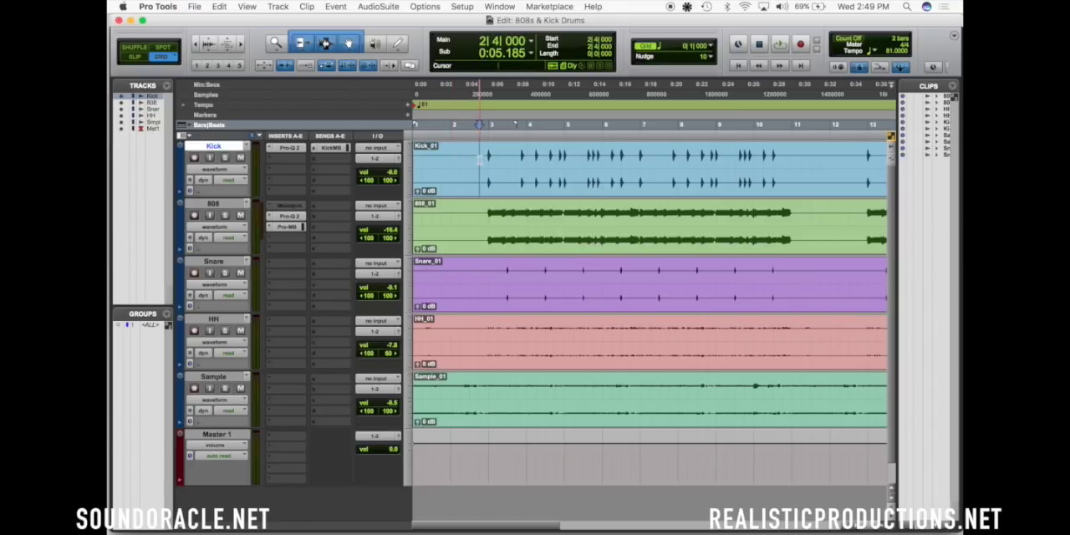
{"action": "key", "text": "space"}
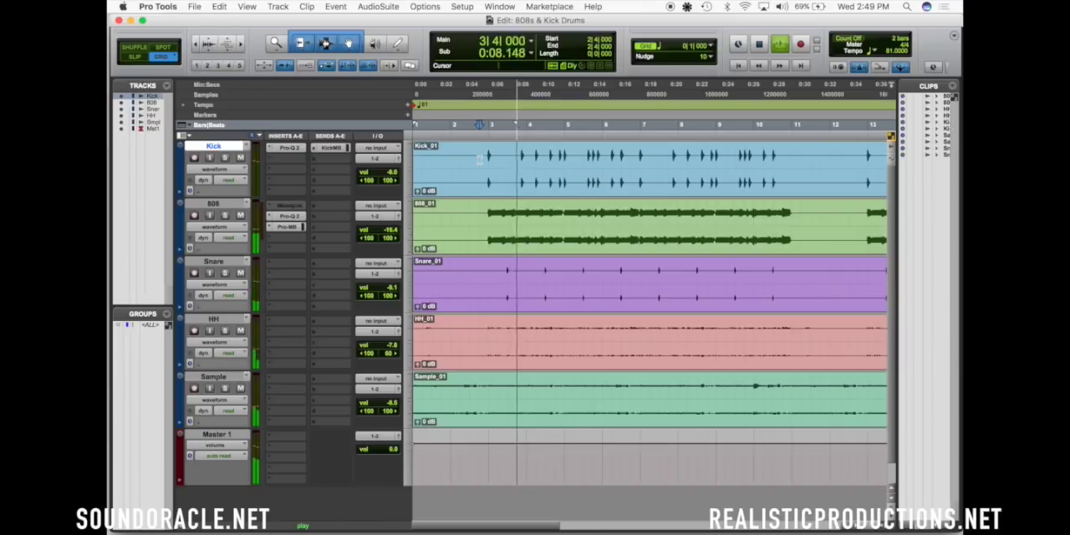
{"action": "left_click_drag", "start_coordinate": [390, 232], "coordinate": [390, 231]}
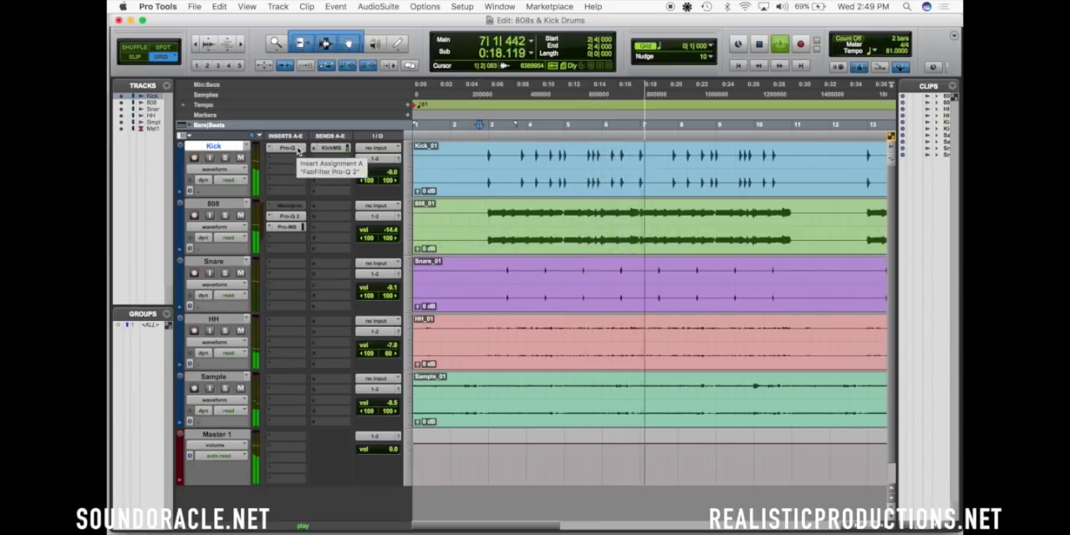
{"action": "key", "text": "space"}
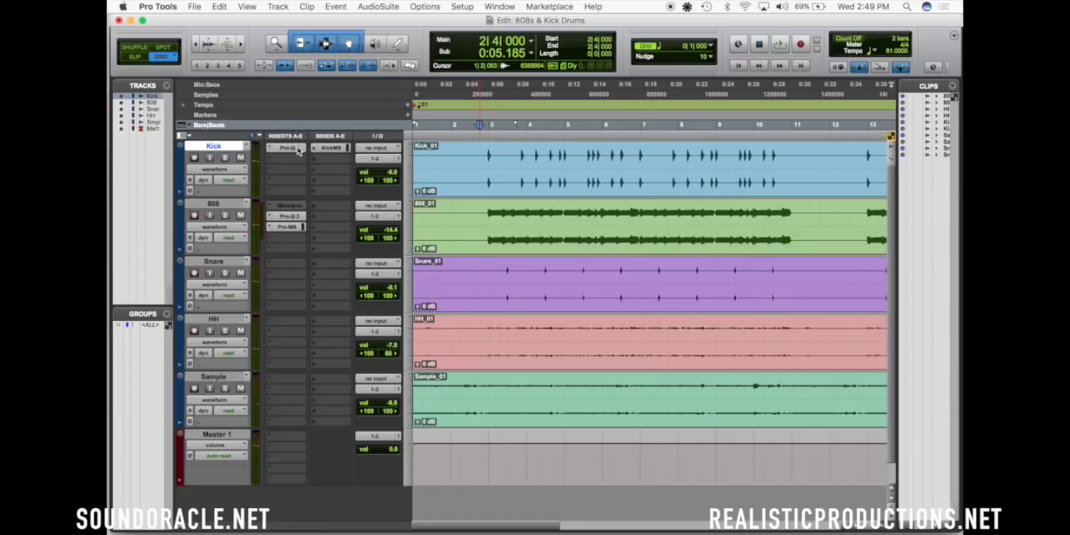
Play the full mix with the Kick and 808 inserts bypassed, re-enable them during playback to compare, and stop
{"action": "key", "text": "space"}
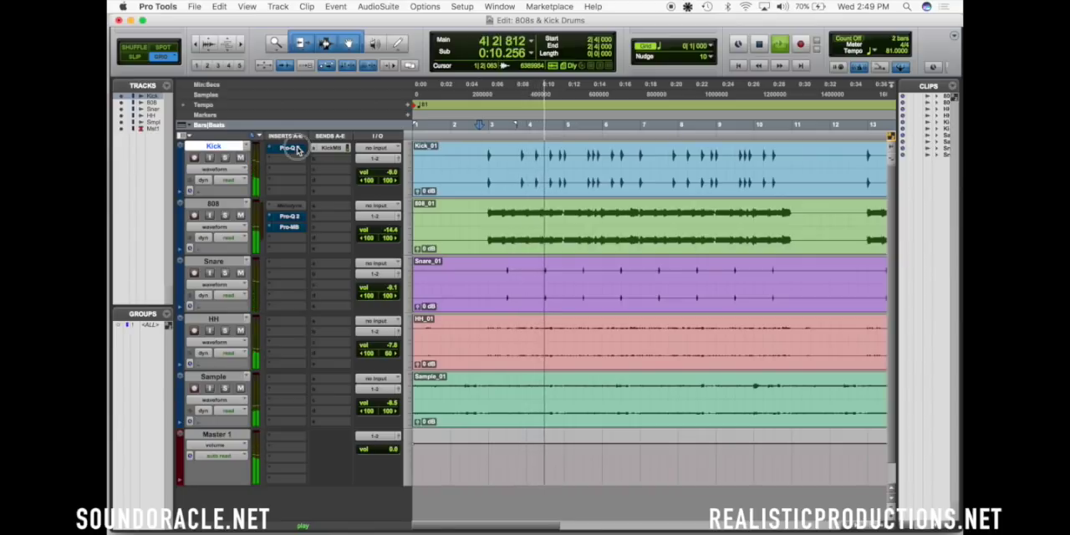
{"action": "left_click", "coordinate": [298, 151], "text": "ctrl+alt+super"}
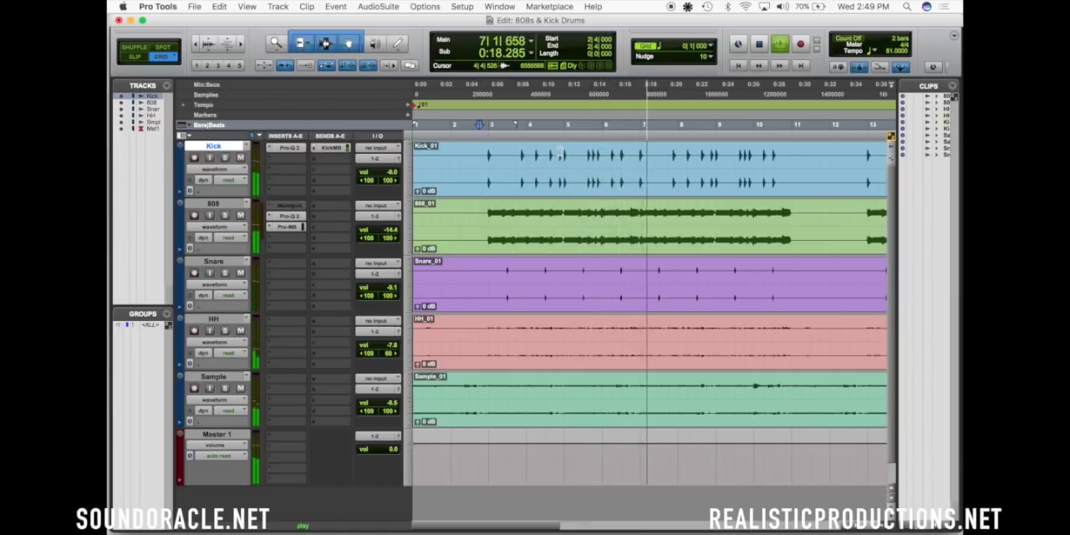
{"action": "key", "text": "space"}
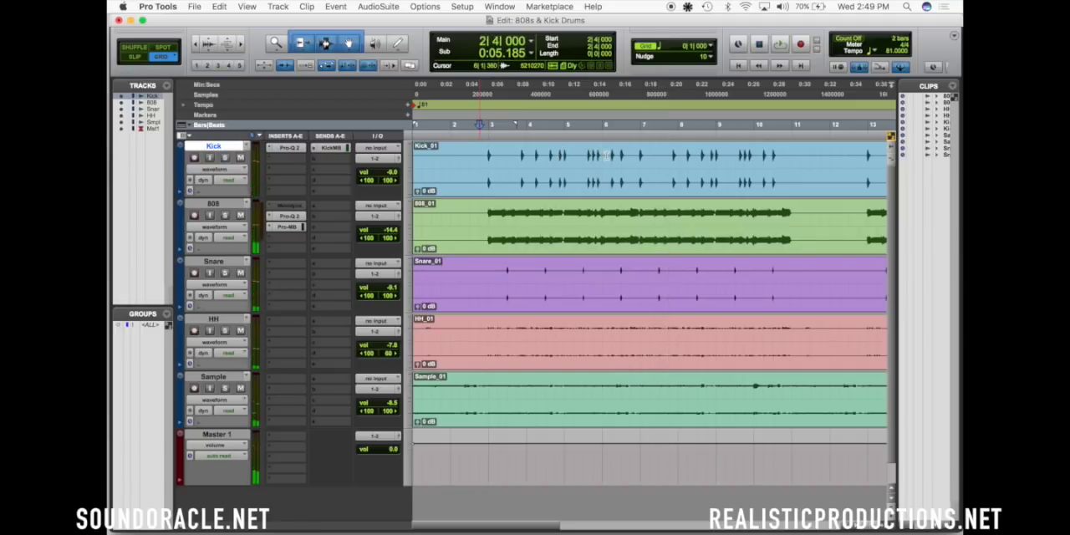